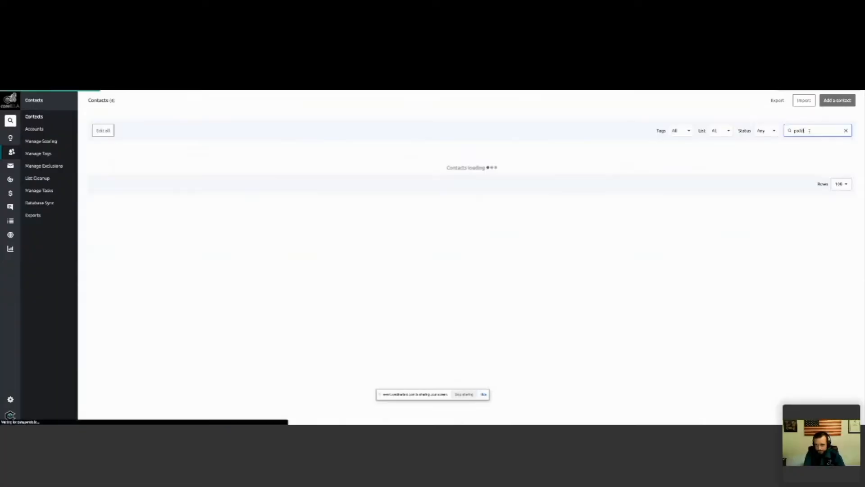
Step: Open the searched contact's record and review the personal details, lists, automations and recent activities
click(133, 163)
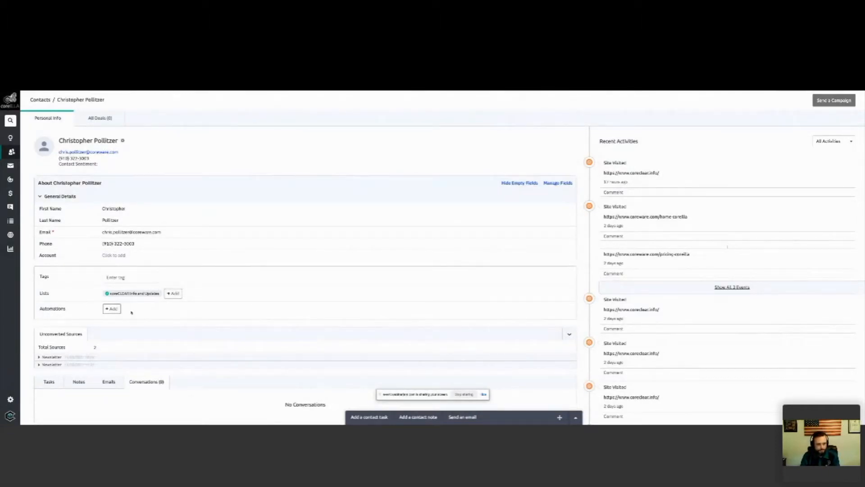
scroll(172, 310, down, 1)
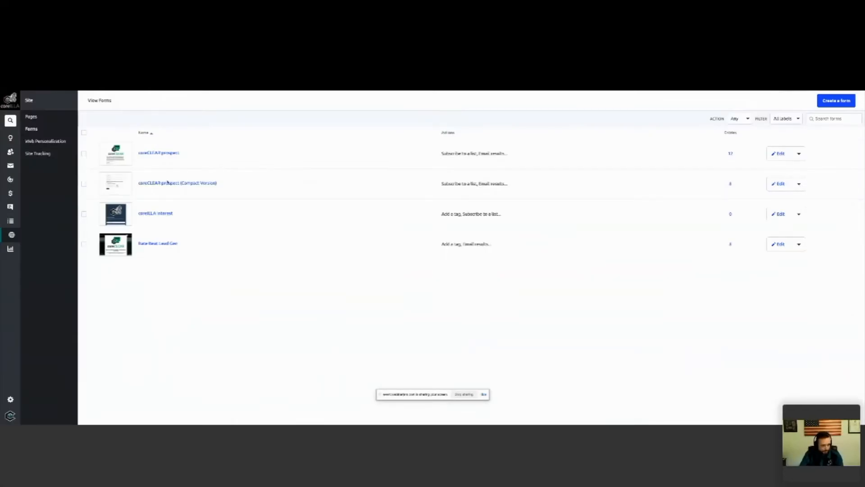
Step: View the coreCLEAR prospect (Compact Version) form and return to the forms overview
click(166, 183)
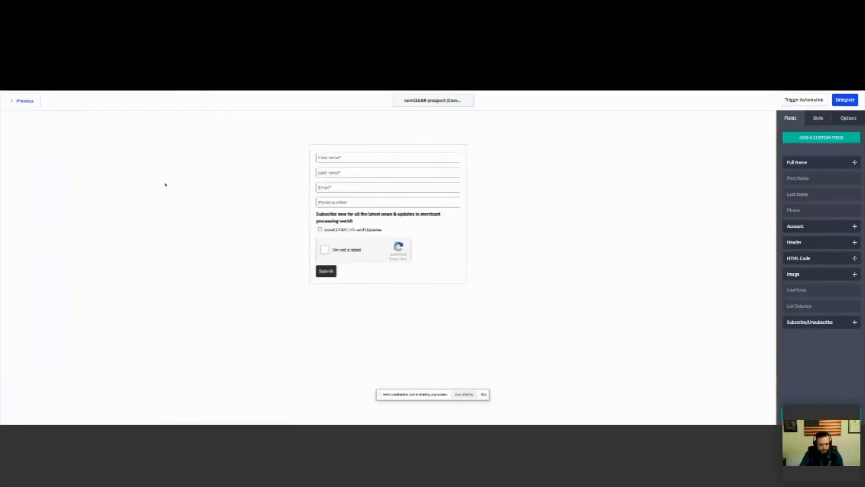
mouse_move(448, 157)
click(30, 101)
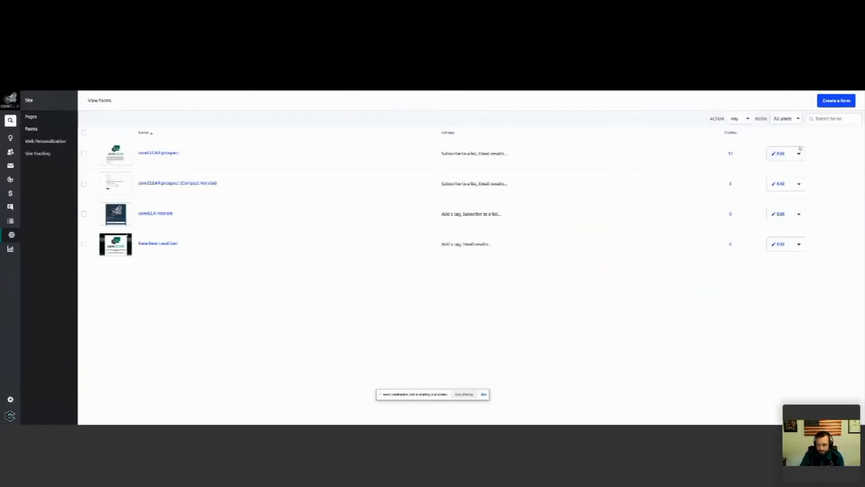
Step: Review the form styles and action types offered for a new form without creating one
click(832, 106)
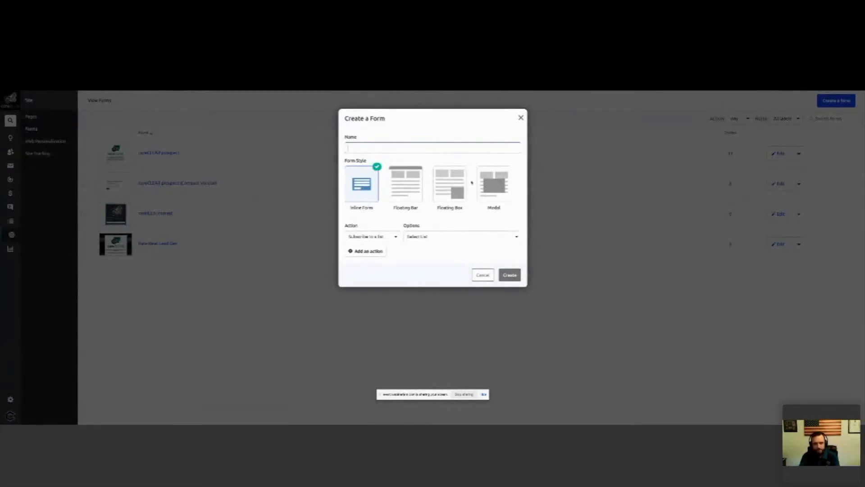
click(396, 236)
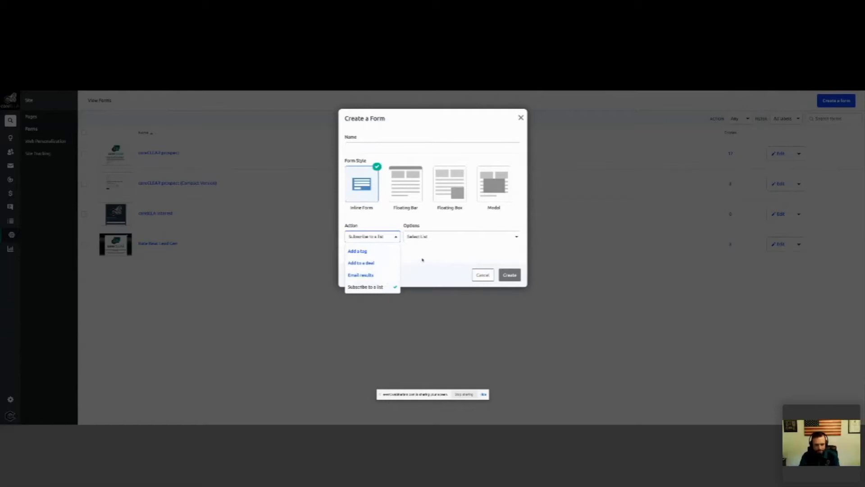
click(419, 261)
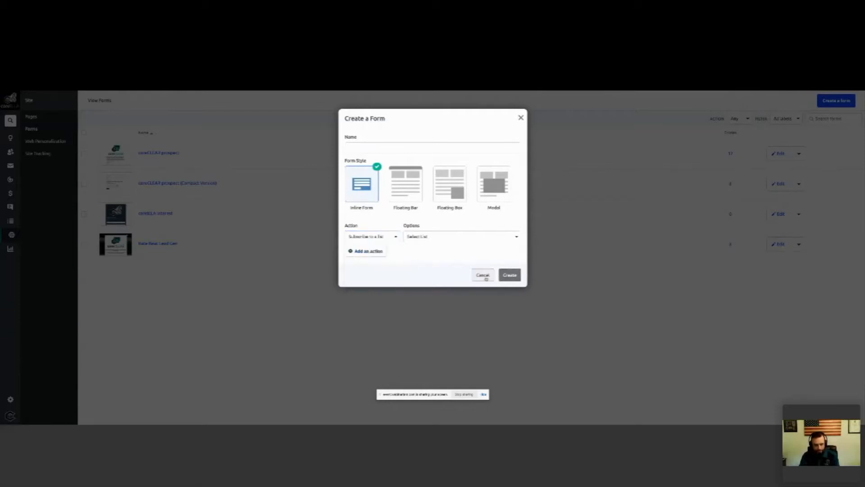
click(483, 275)
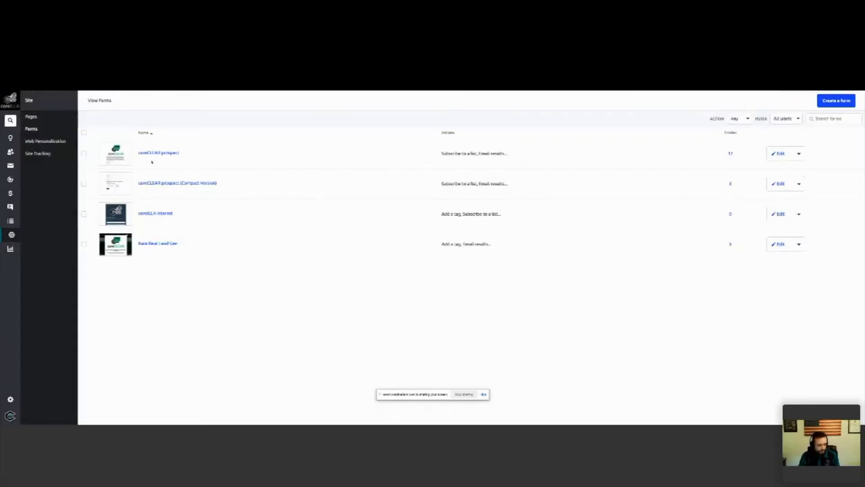
Step: Examine the fields, style settings and submit options of the coreCLEAR prospect (Compact Version) form
click(158, 185)
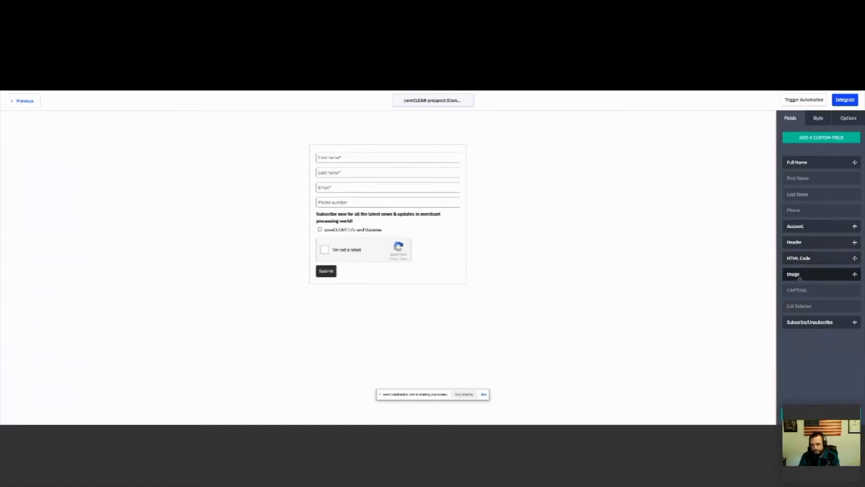
mouse_move(348, 245)
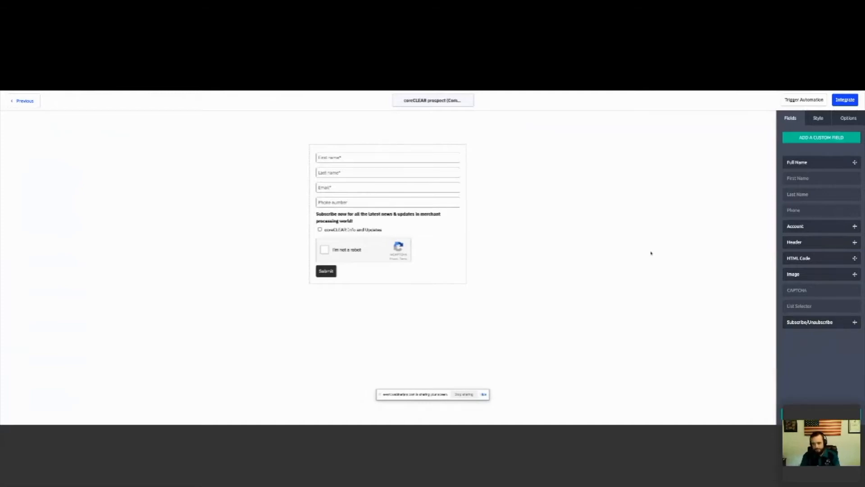
click(817, 120)
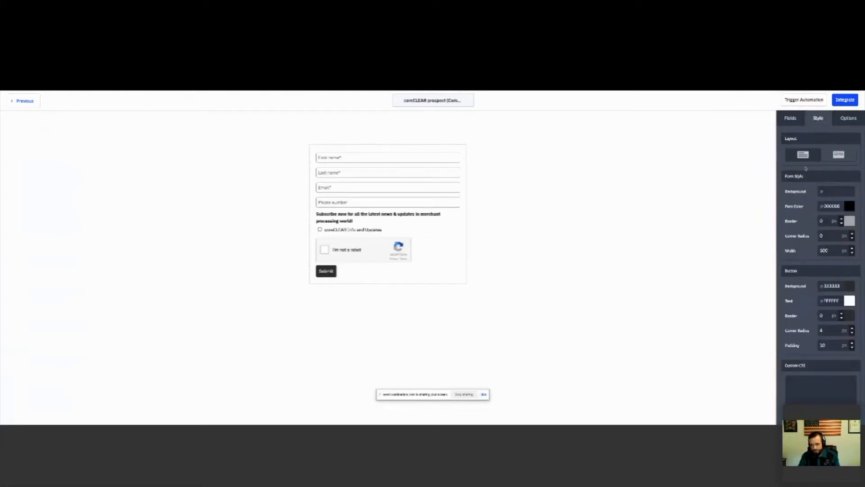
click(848, 120)
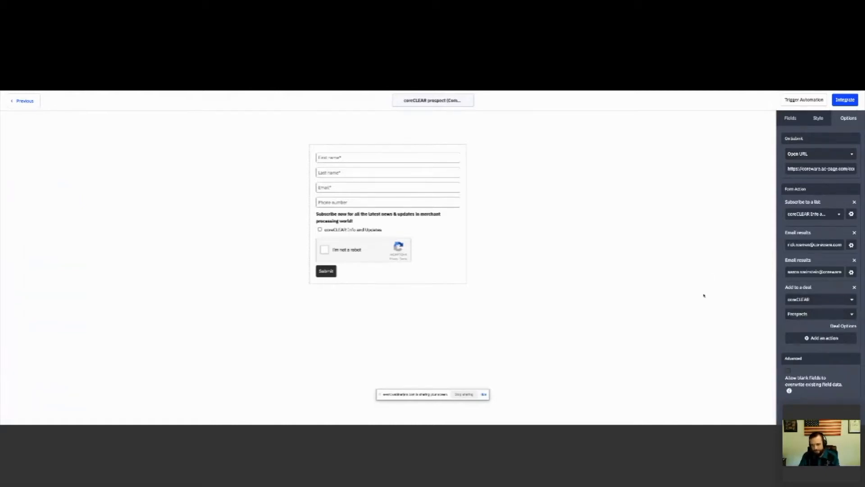
Step: View the saved email templates in the campaigns area and return to the campaign overview
key(ctrl+shift+Tab)
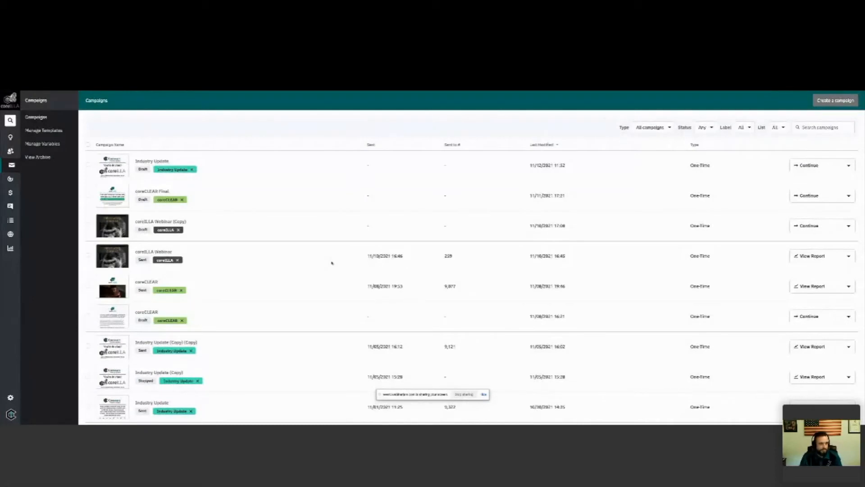
click(50, 131)
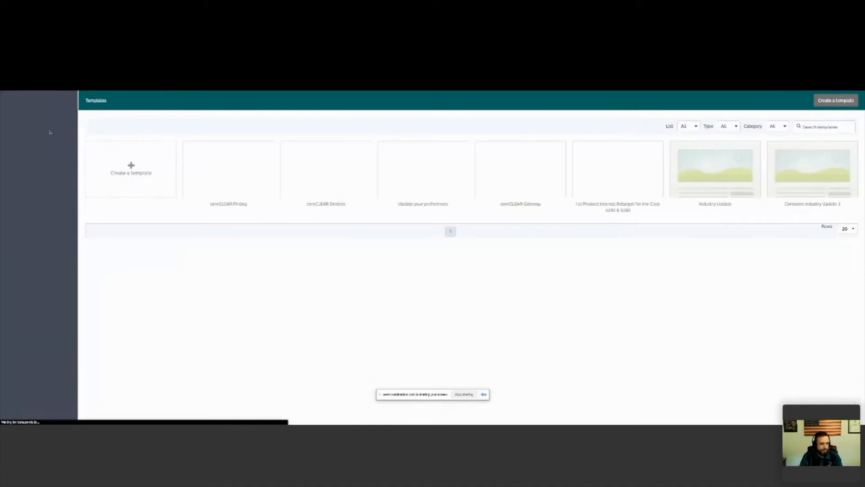
click(31, 117)
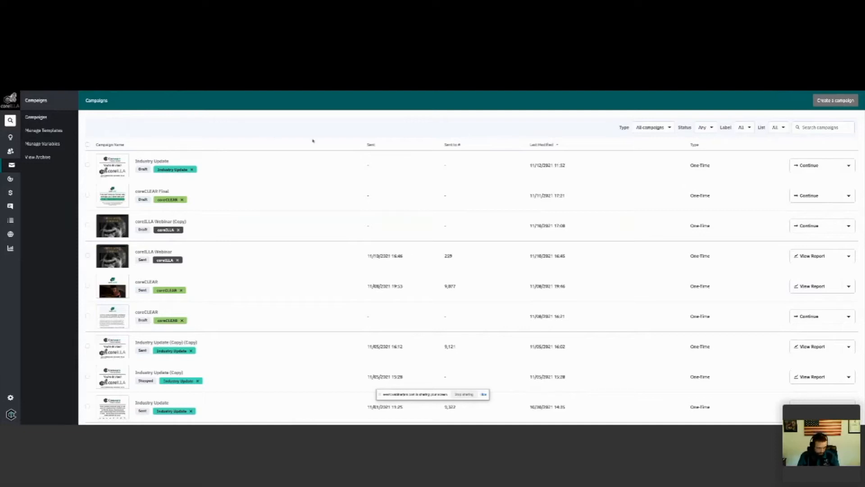
Step: Start a new campaign named TEST, keeping the Standard one-time email type
click(838, 101)
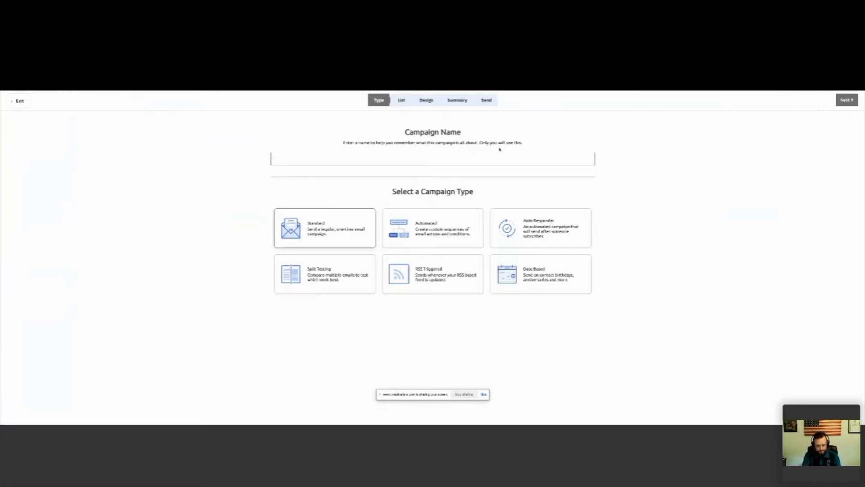
text(TEST)
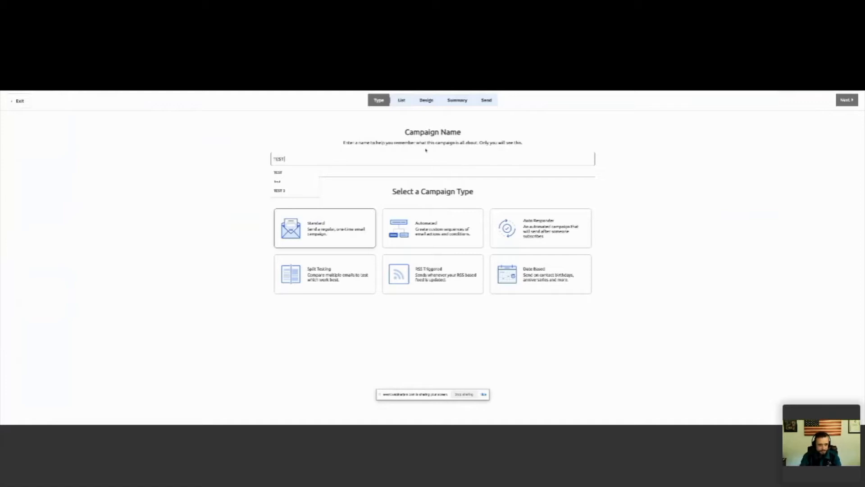
click(454, 186)
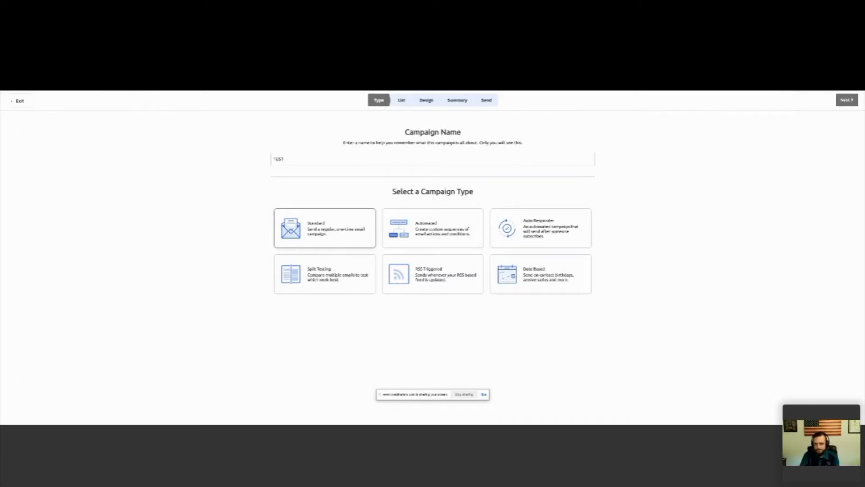
Step: Choose the Master Contact List as the campaign's recipient list and look at its existing segments
click(848, 100)
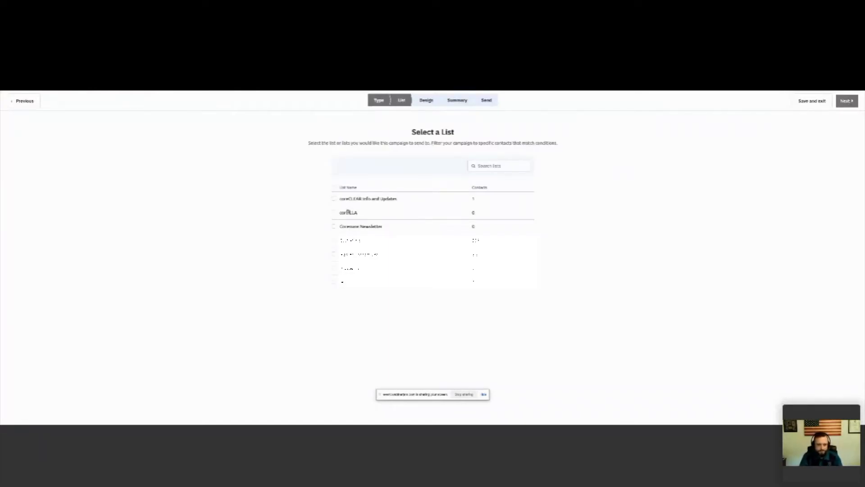
click(334, 255)
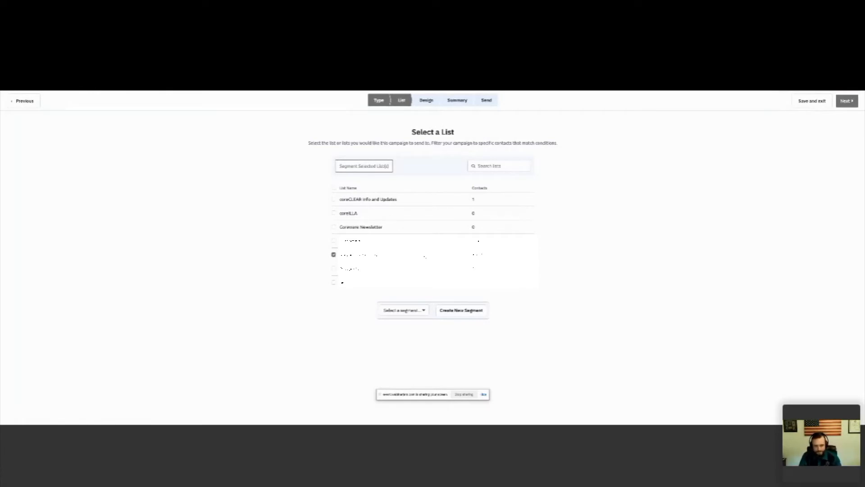
click(424, 311)
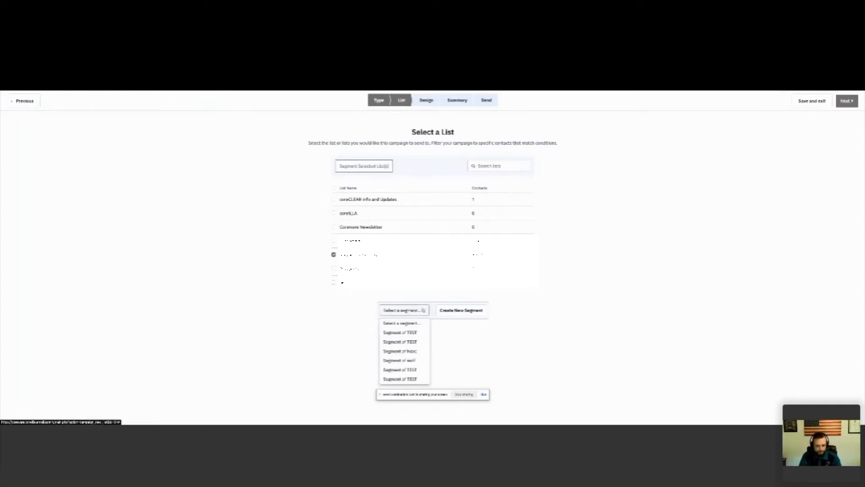
Step: Create a new segment of the selected list with the condition that the tag coreCLEAR exists
click(461, 310)
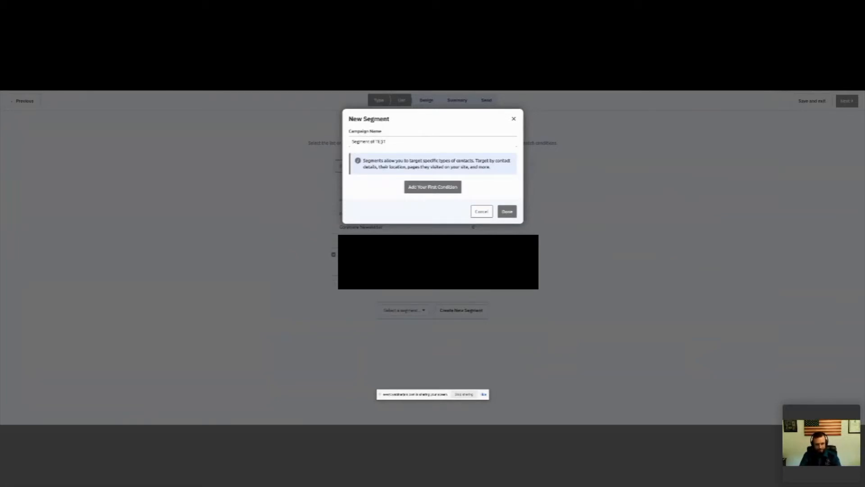
click(429, 187)
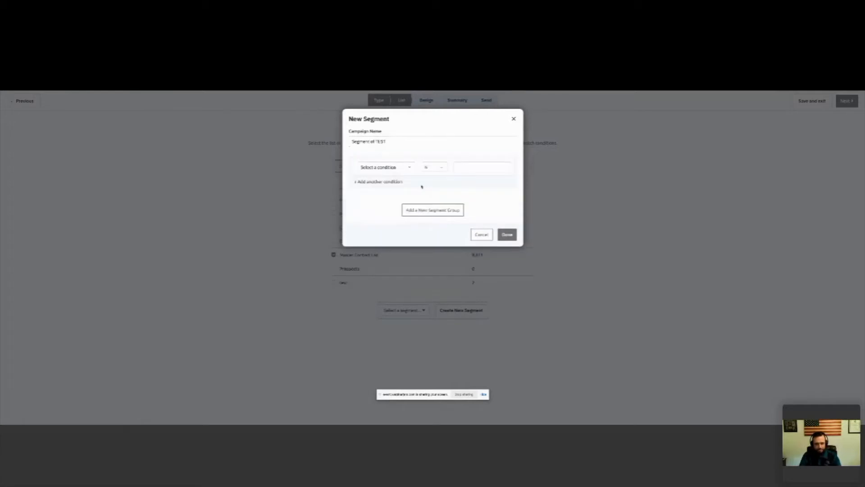
click(402, 168)
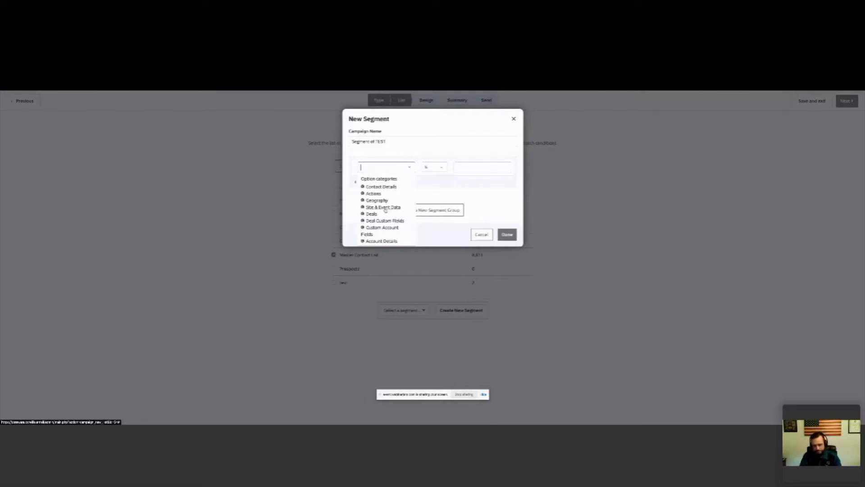
click(381, 186)
scroll(382, 245, down, 1)
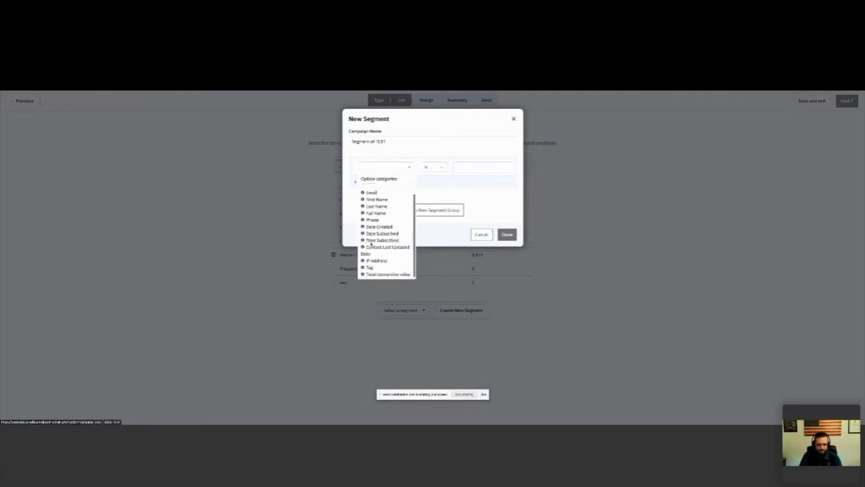
click(369, 269)
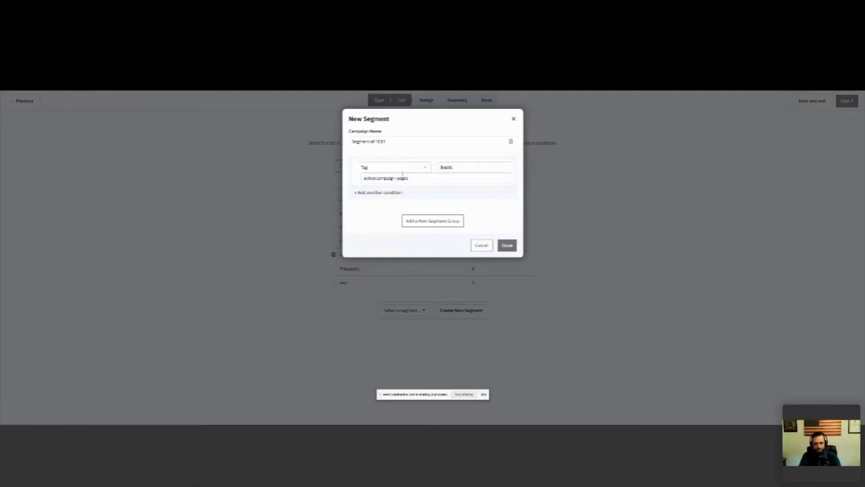
click(452, 167)
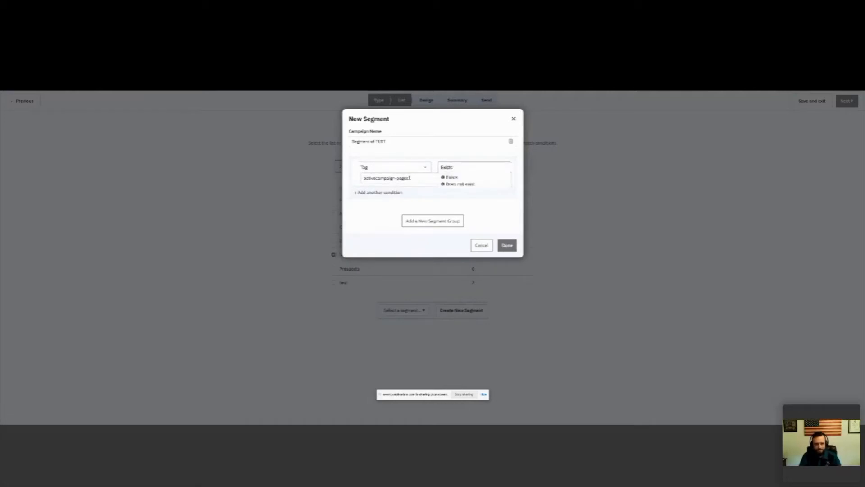
click(410, 178)
click(385, 208)
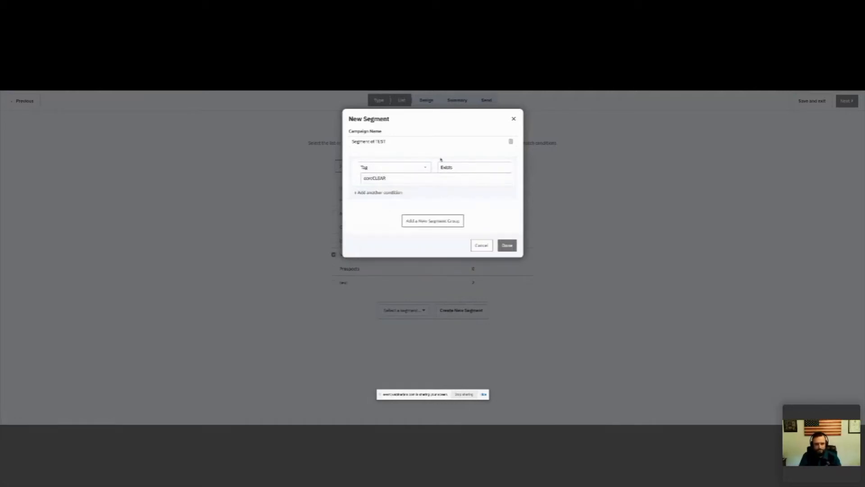
click(507, 245)
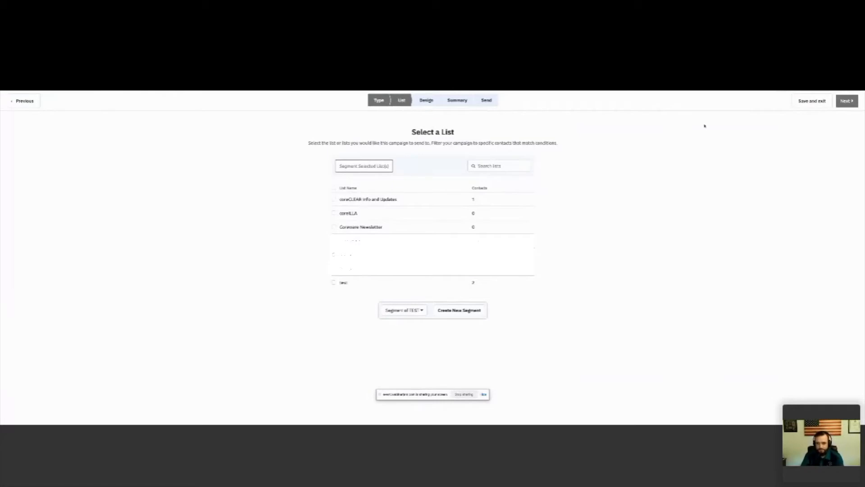
Step: Proceed to the campaign design and build it from scratch with the blank Newsletter template type
click(847, 101)
click(63, 187)
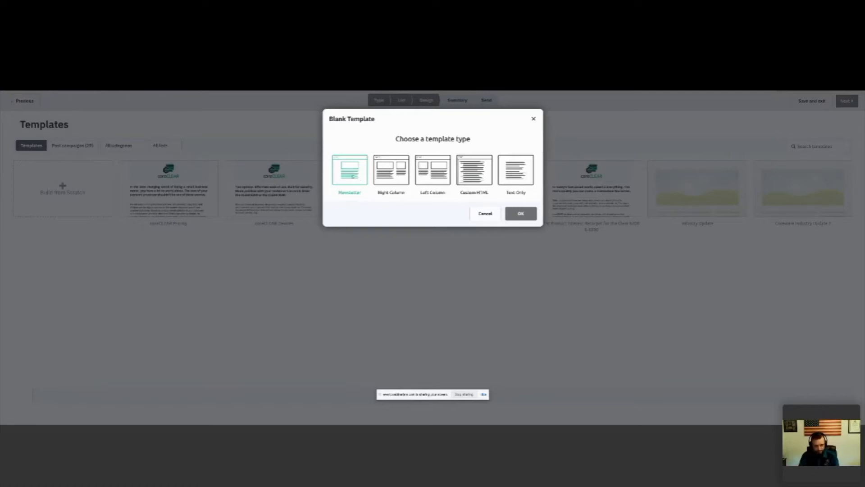
click(521, 213)
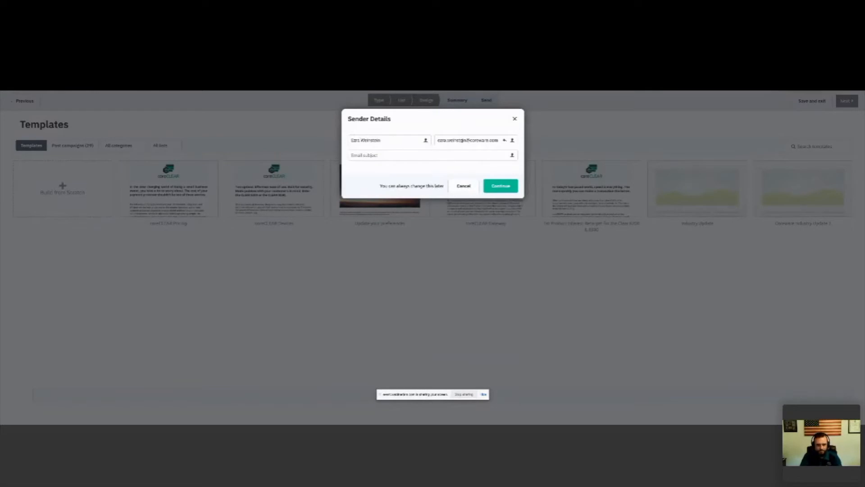
Step: Set the email subject to Test in the sender details and continue to the email designer
click(413, 159)
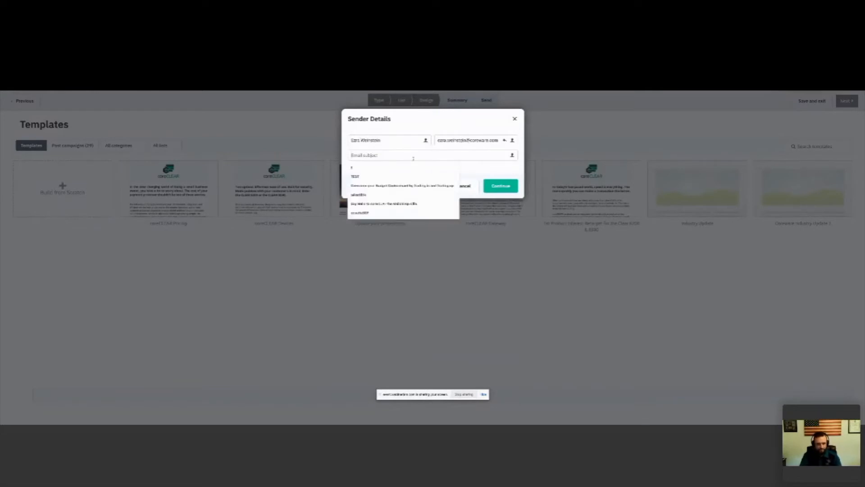
text(Test)
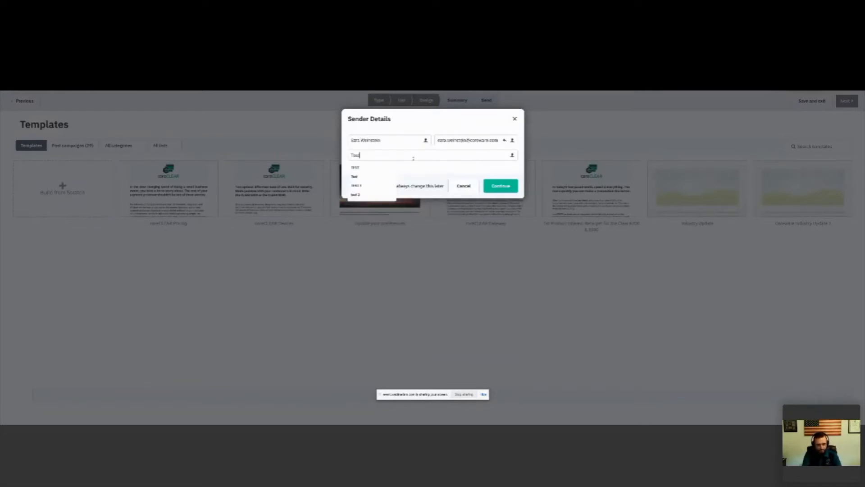
click(420, 168)
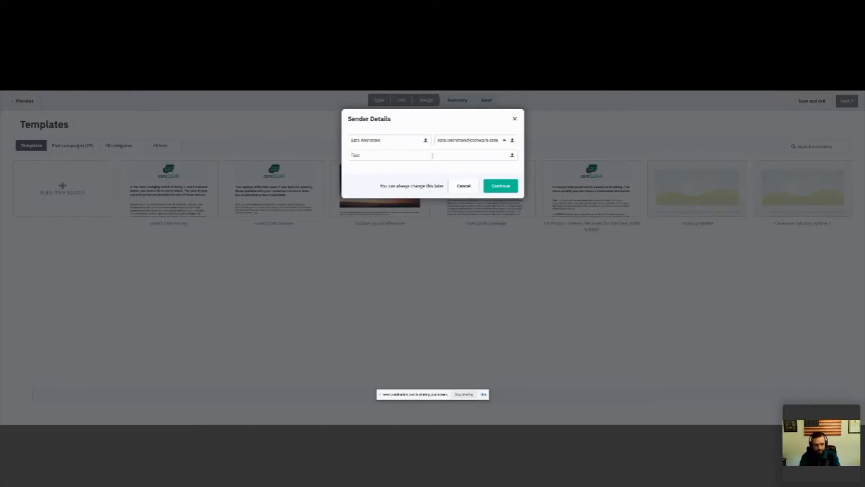
click(503, 187)
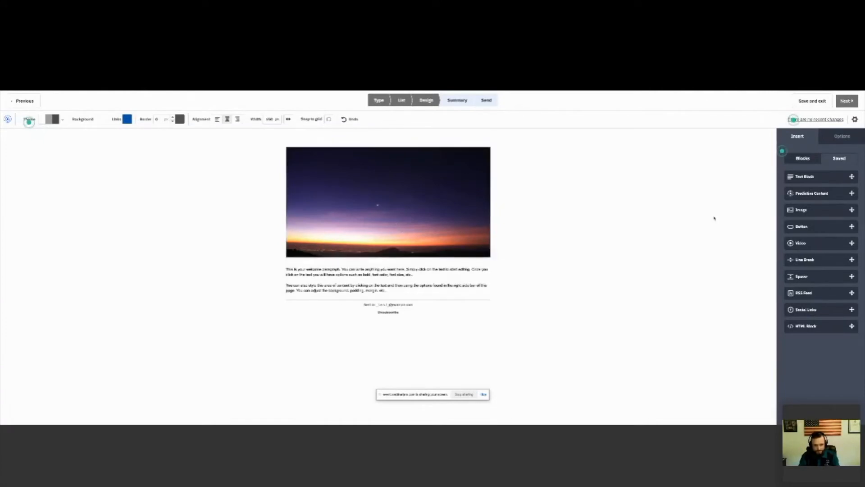
Step: Insert a text block directly below the header image and fill it with random placeholder text
drag(807, 176, 374, 265)
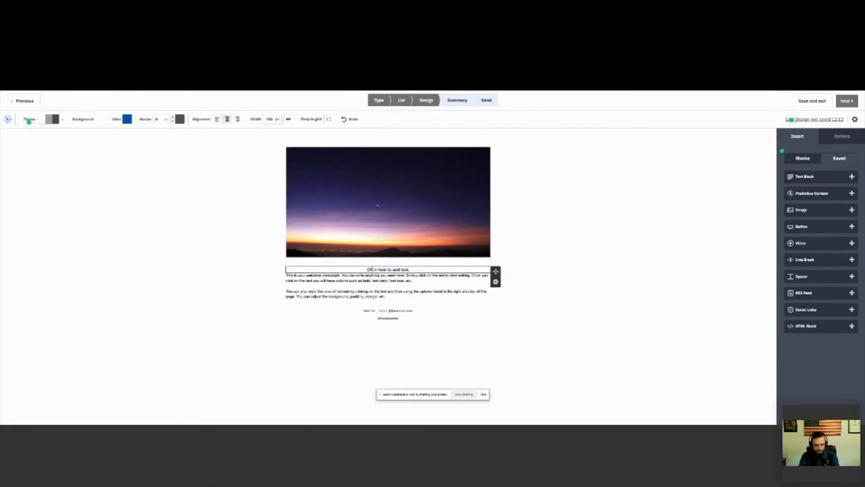
click(372, 269)
text(asdjfkljasdklfjsdlk)
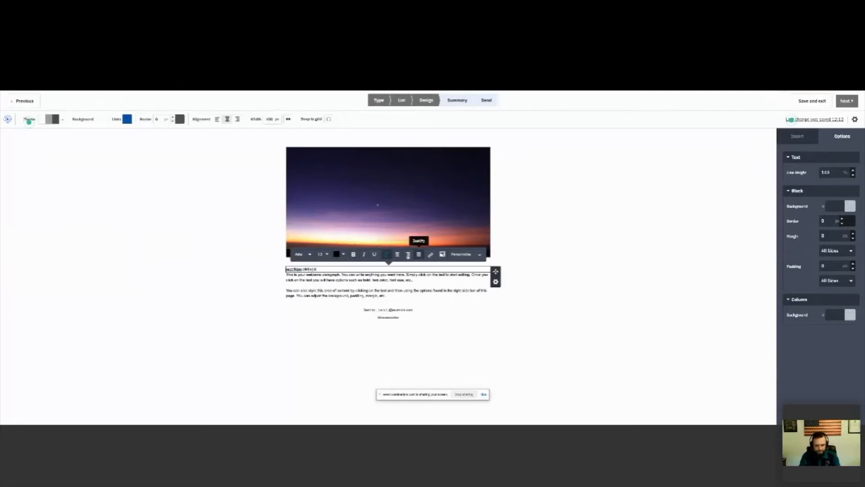
click(479, 255)
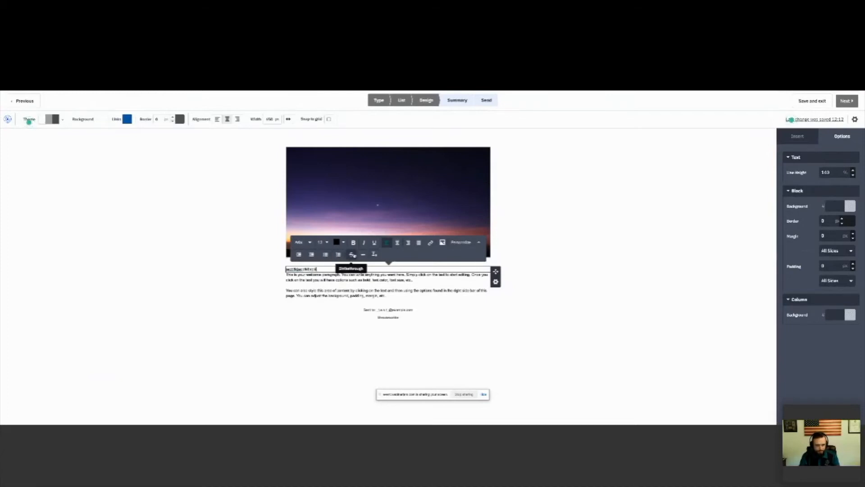
click(565, 259)
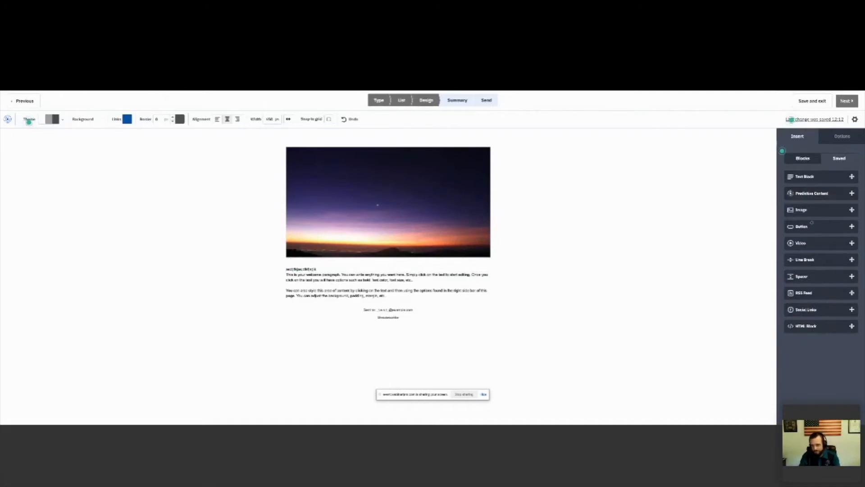
Step: Add an image block below the placeholder text and fill it with the gorilla picture from the Image Manager
drag(809, 210, 402, 273)
scroll(400, 274, down, 3)
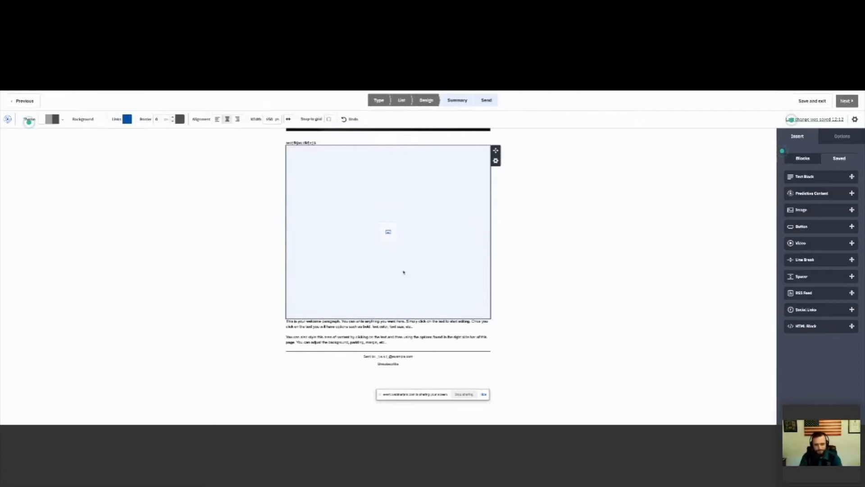
click(388, 231)
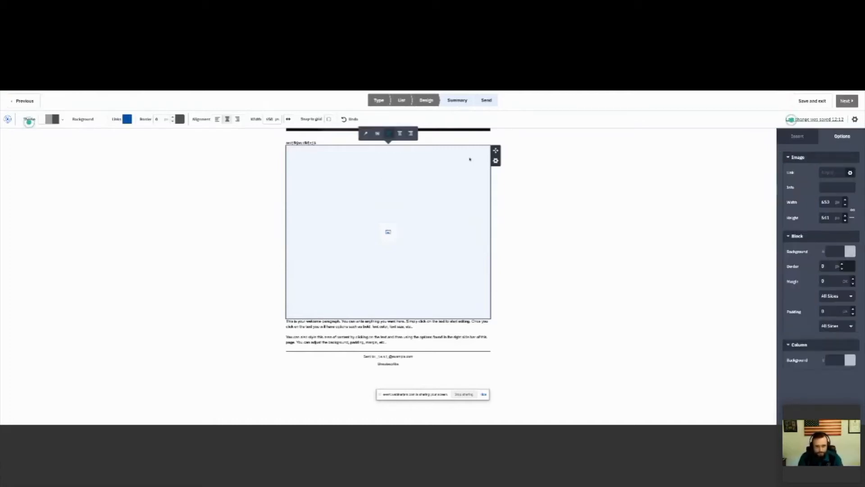
click(377, 134)
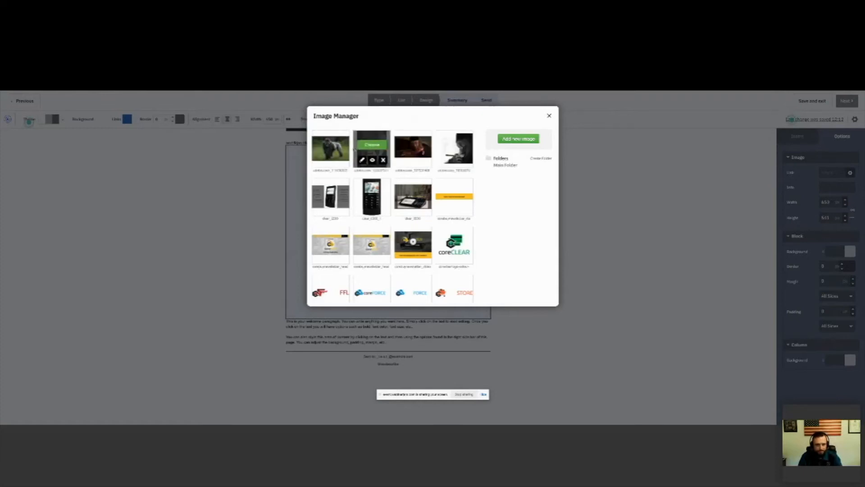
click(331, 145)
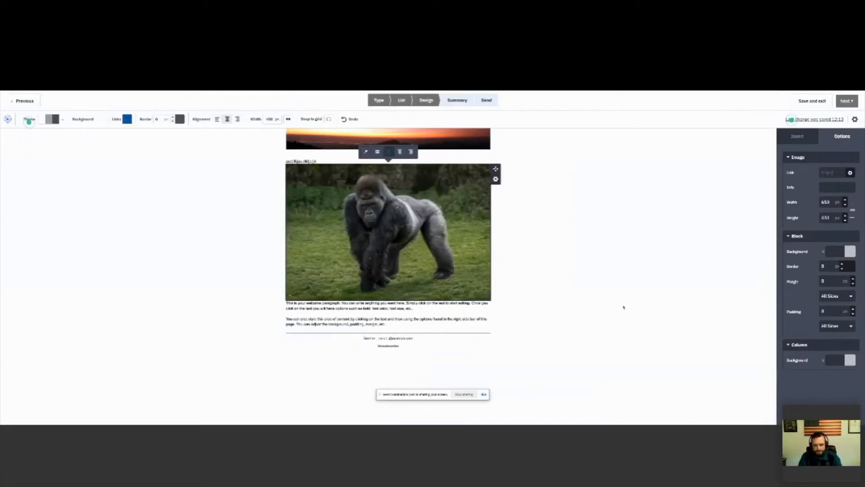
click(797, 136)
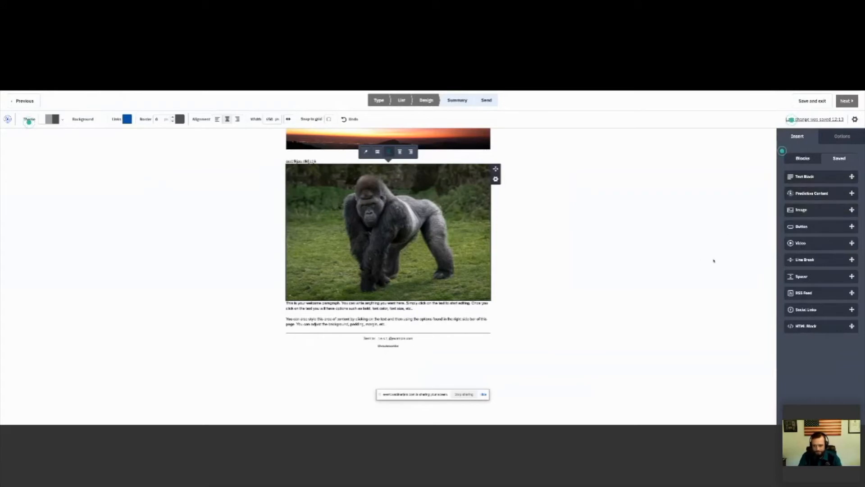
Step: Set the padding of the welcome paragraph block to 16 px on all sides
click(392, 309)
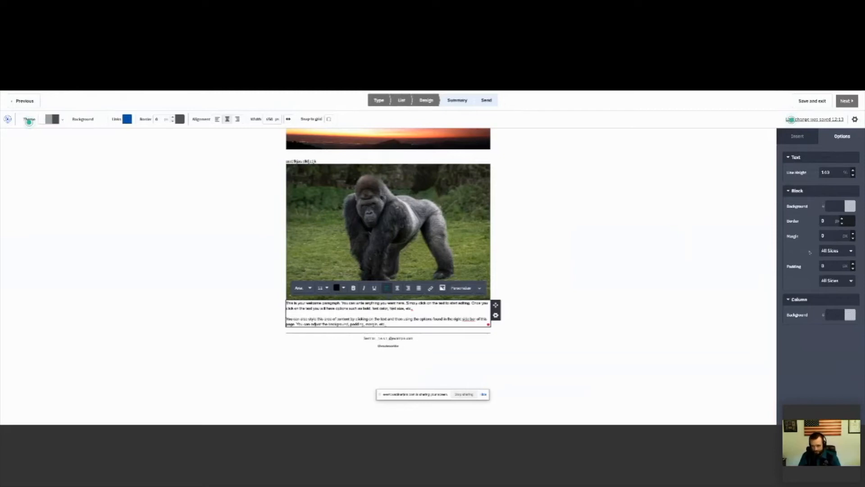
click(853, 264)
triple_click(853, 265)
triple_click(853, 264)
triple_click(853, 264)
double_click(853, 265)
double_click(853, 265)
click(853, 265)
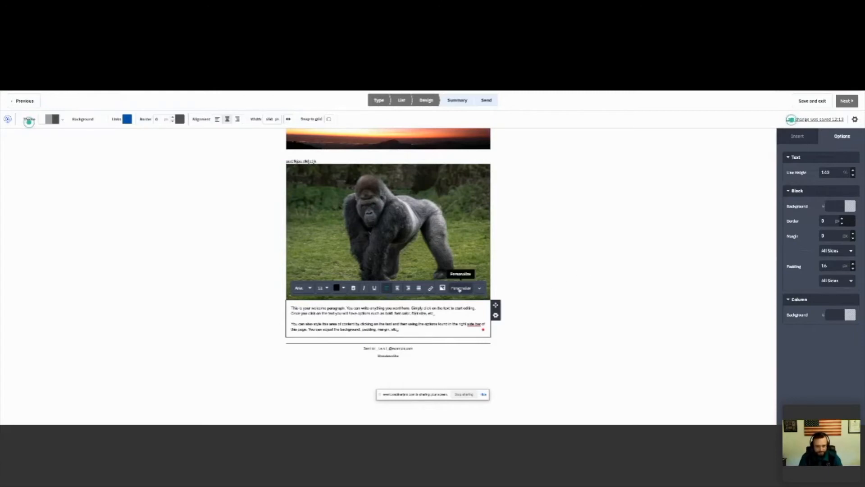
Step: Insert the contact's First Name personalization field into the first paragraph of the welcome text
click(458, 289)
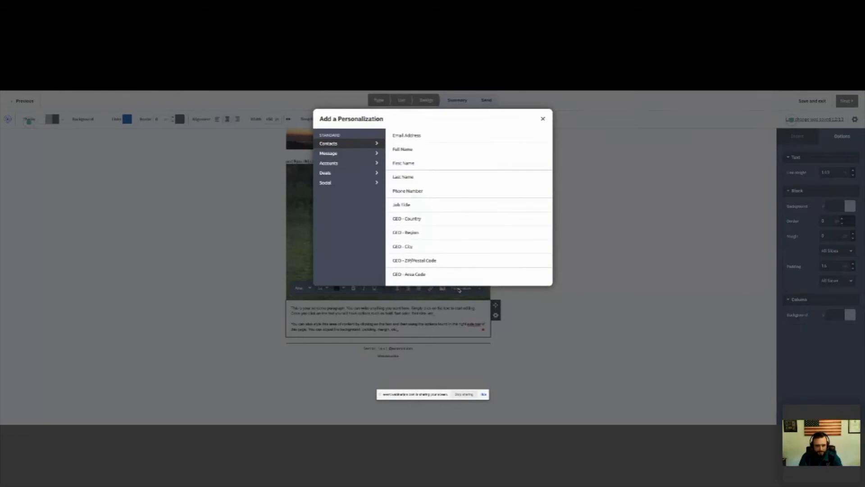
click(403, 164)
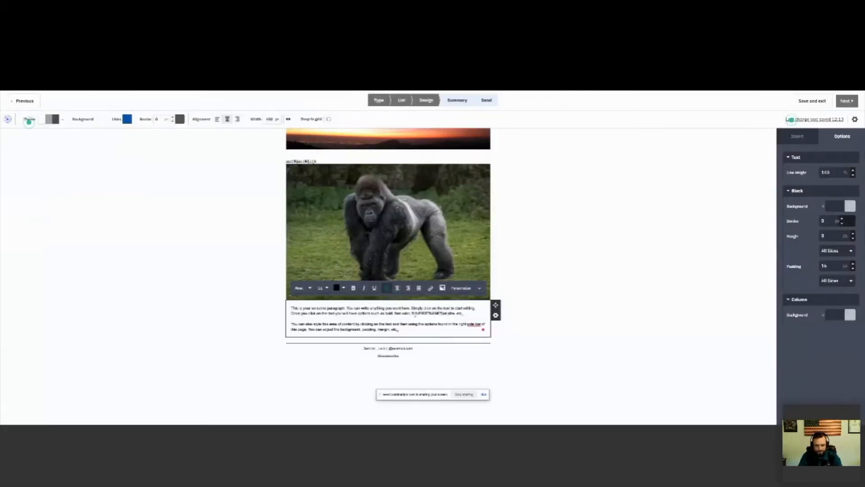
drag(417, 313, 444, 314)
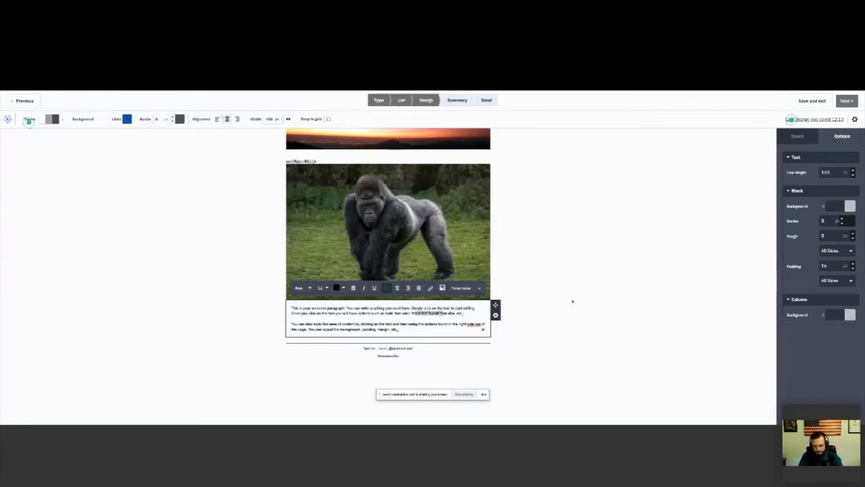
click(565, 290)
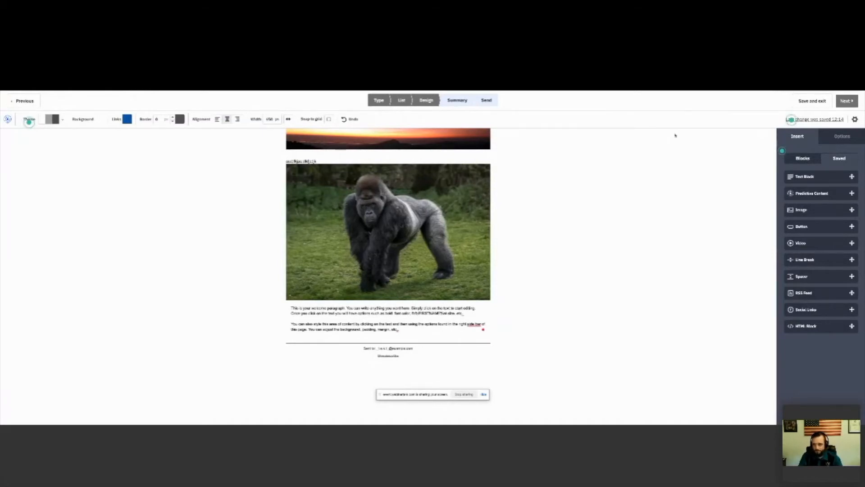
Step: Proceed to the campaign summary and review the sender, list, address, tracking options, schedule and test email settings
click(846, 103)
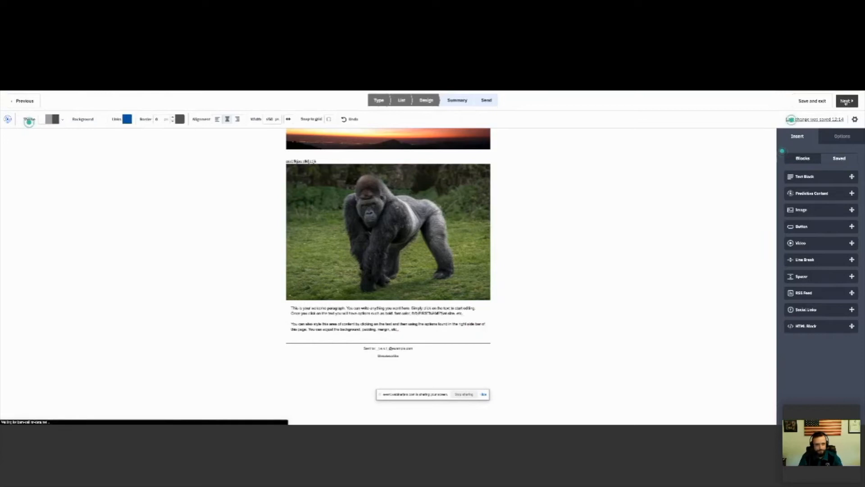
scroll(601, 155, down, 1)
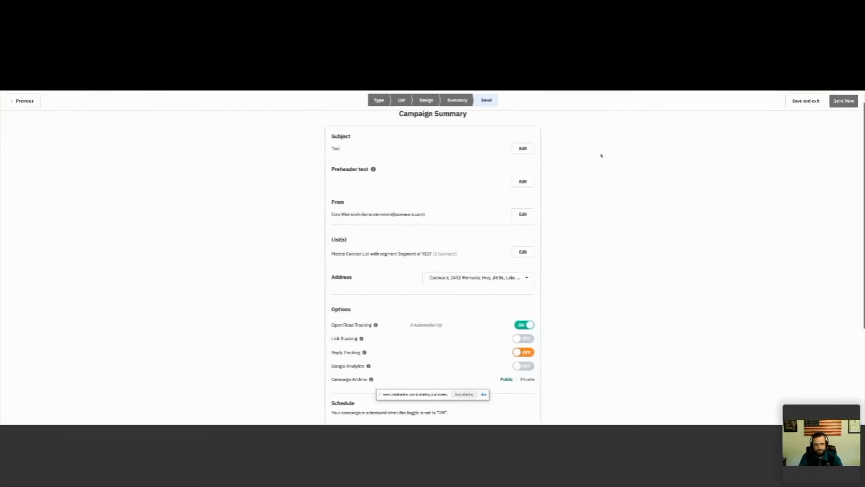
scroll(601, 155, down, 1)
scroll(601, 155, up, 1)
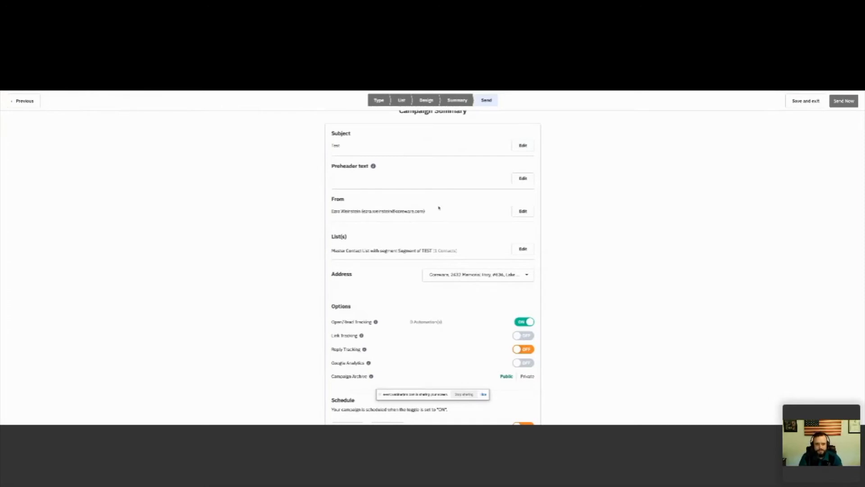
scroll(429, 207, down, 1)
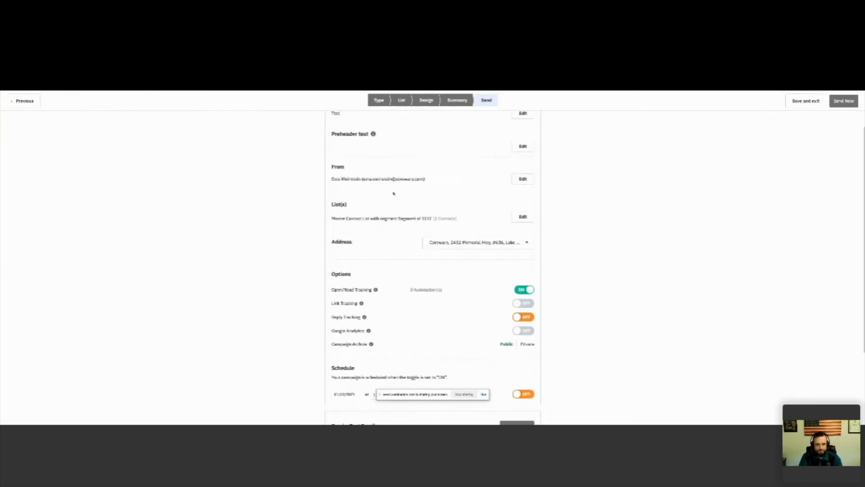
scroll(408, 189, down, 1)
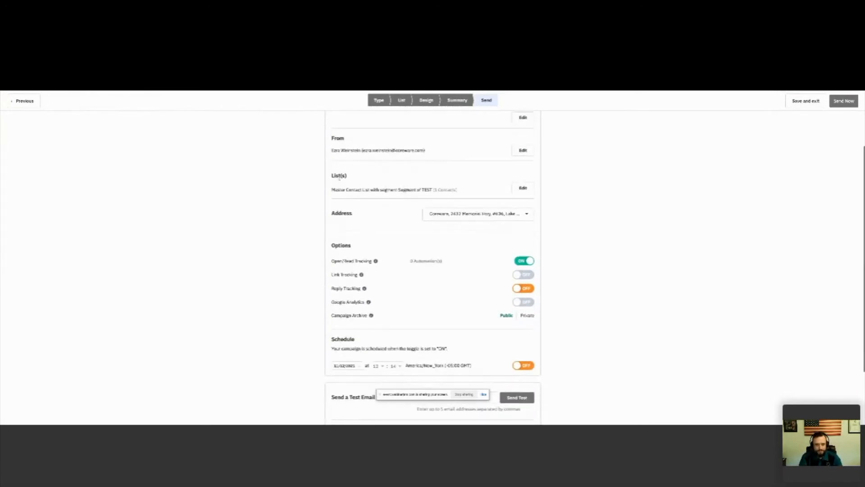
scroll(436, 195, down, 3)
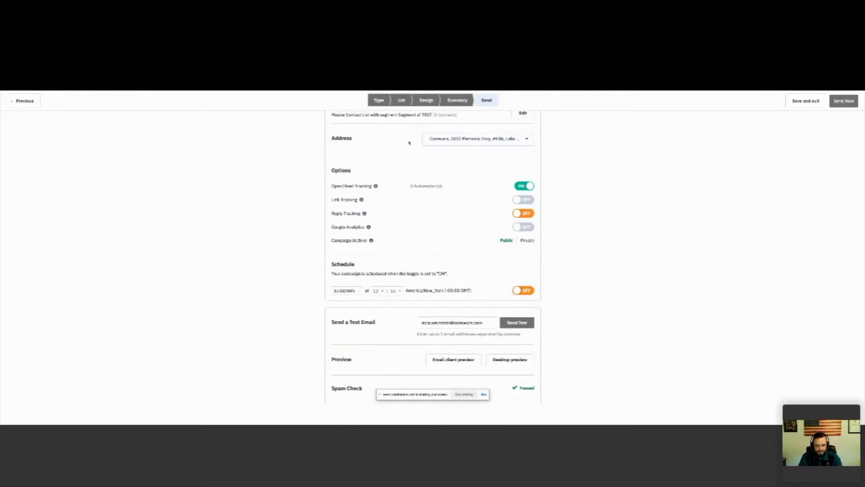
scroll(400, 142, down, 1)
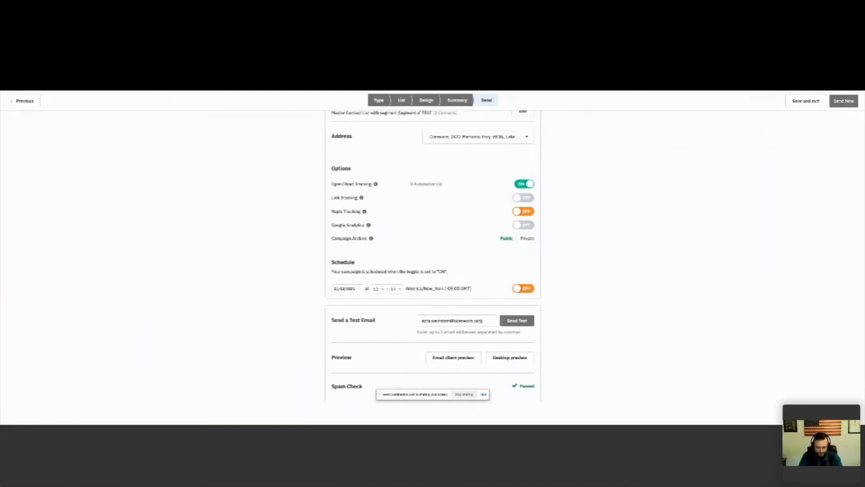
Step: Run the email client compatibility test and examine how the email renders in Gmail and Yahoo
click(453, 360)
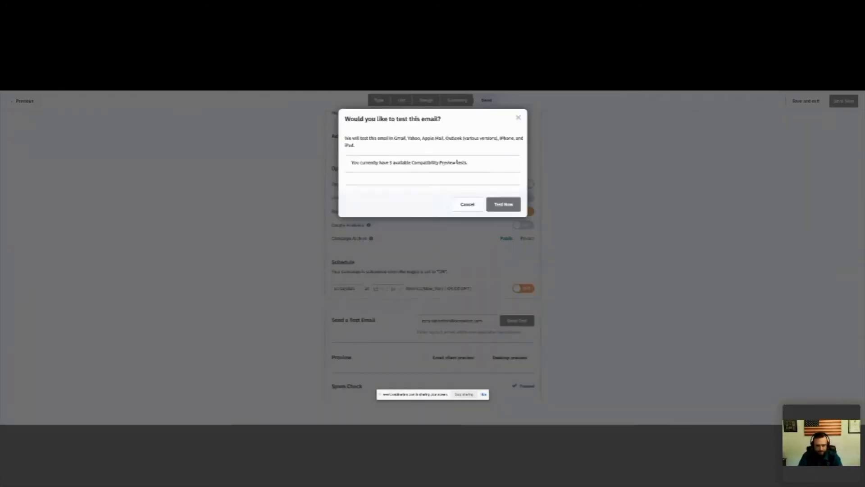
click(504, 204)
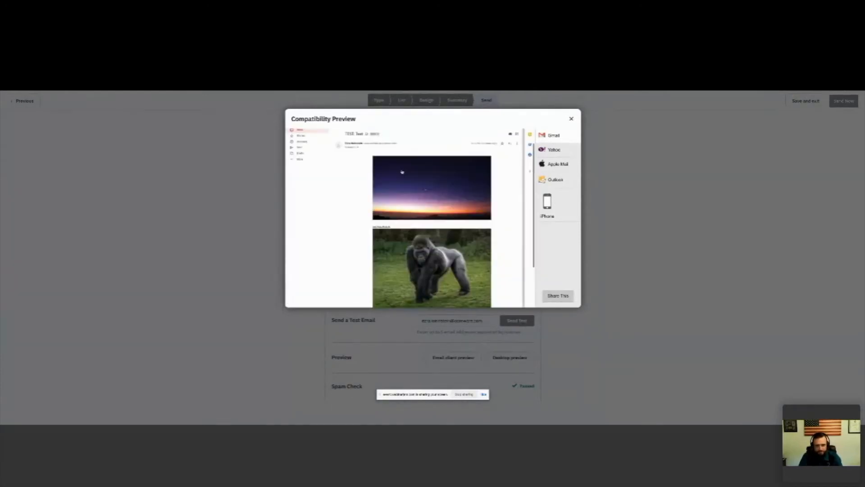
click(553, 149)
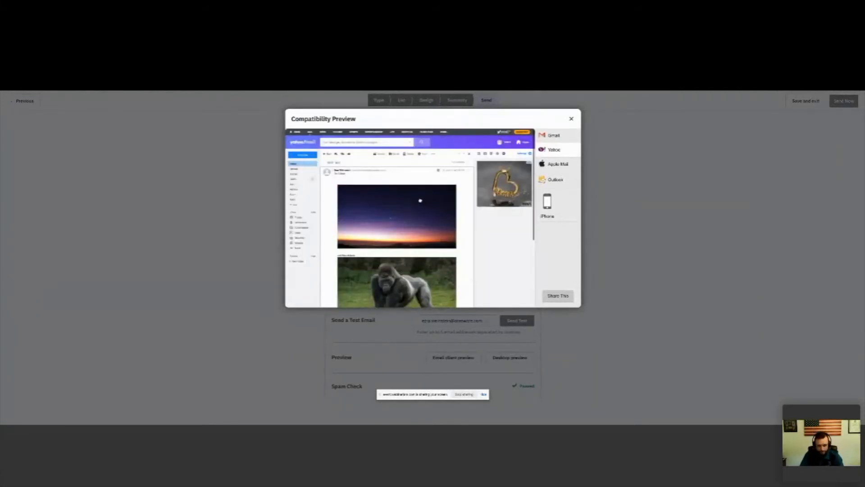
key(Escape)
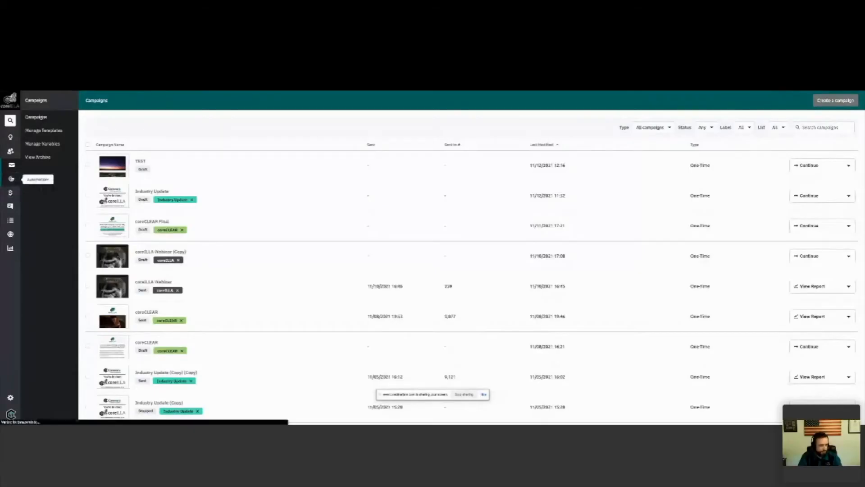
Step: Open the Clear 8500 Interest Tag automation and examine its page-visit trigger, conditions and tag actions
click(11, 178)
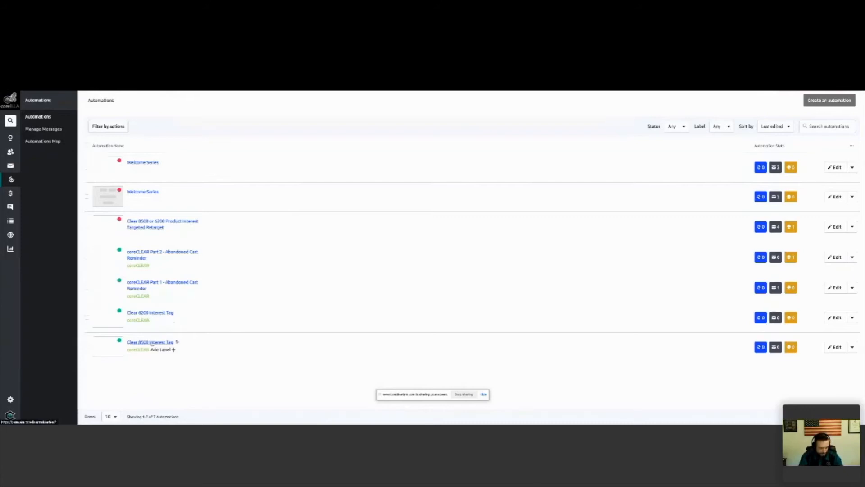
click(152, 343)
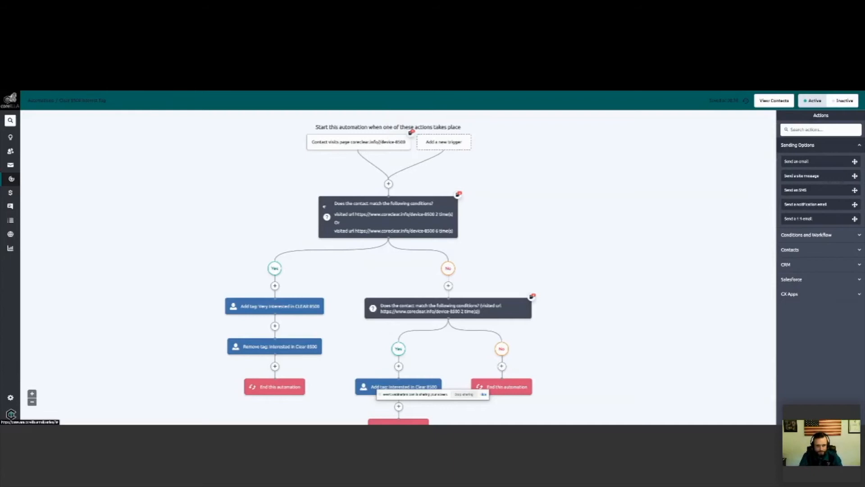
scroll(294, 174, down, 1)
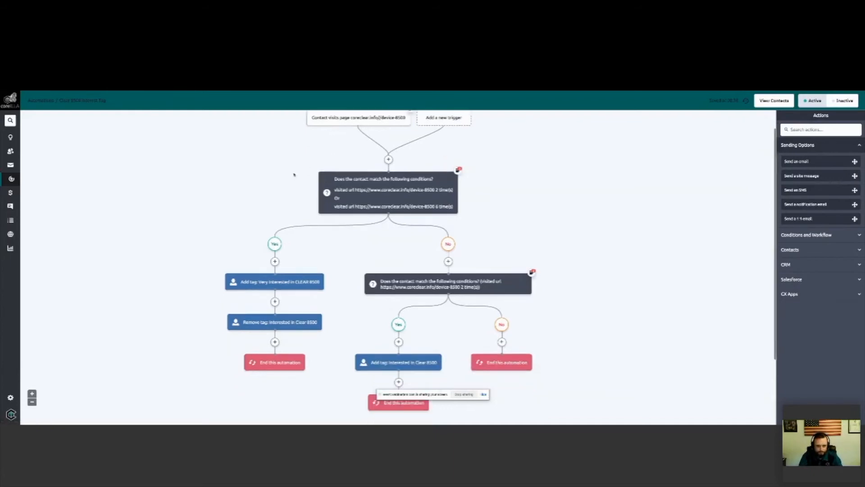
scroll(294, 174, down, 1)
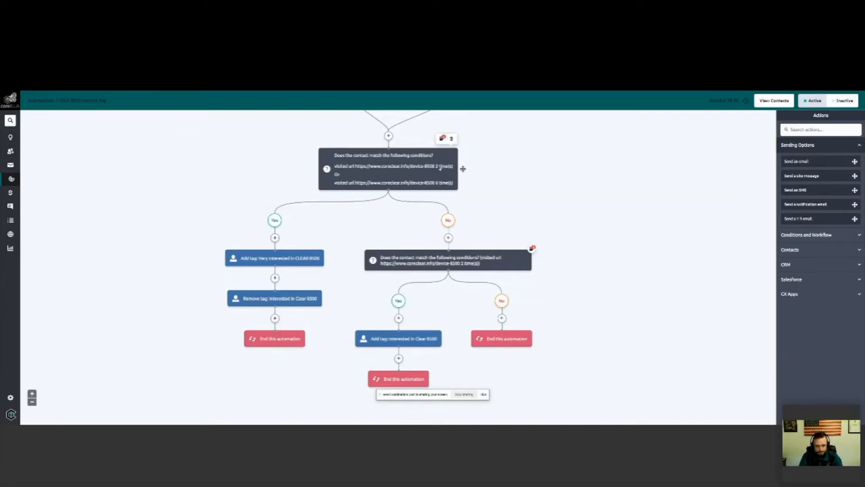
scroll(441, 169, down, 1)
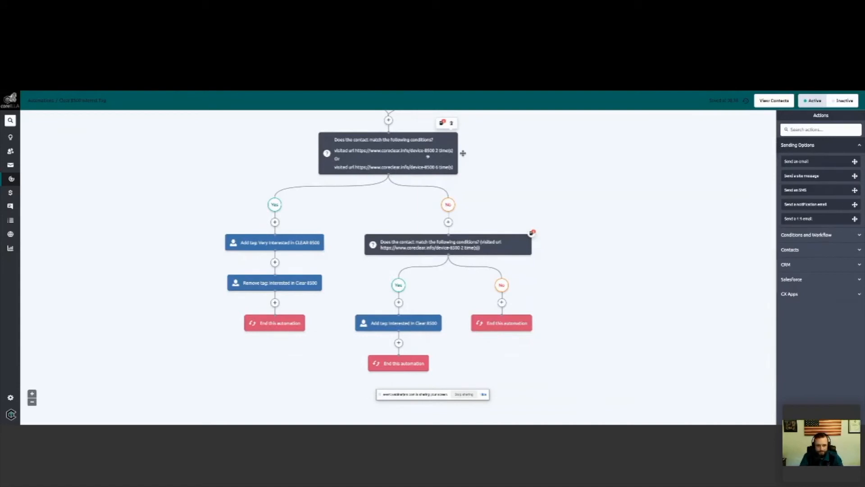
scroll(428, 156, down, 1)
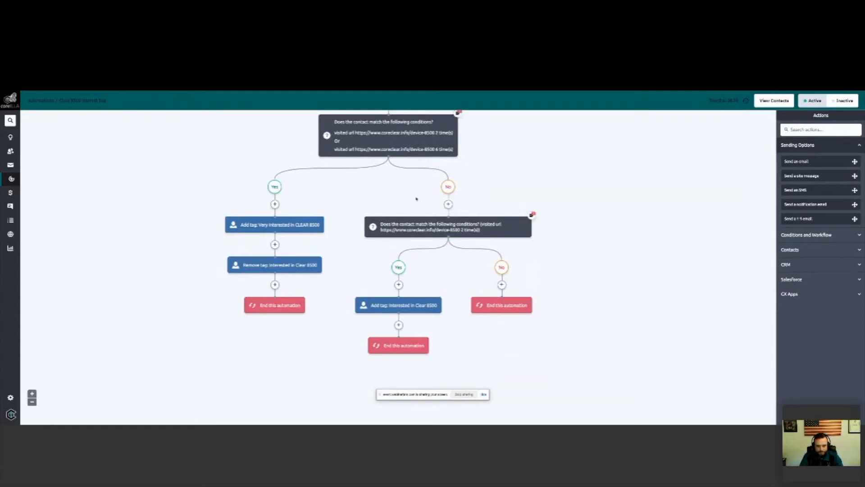
scroll(416, 199, down, 1)
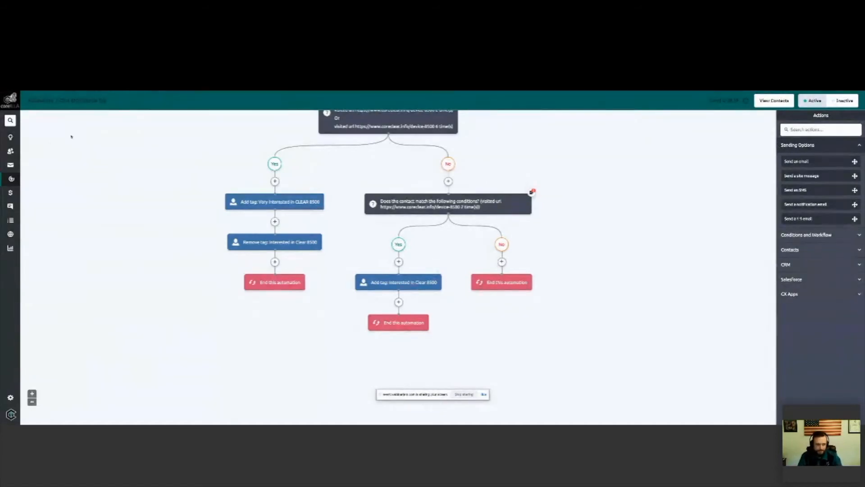
Step: Return to the automations list and open the Clear 8500 or 6200 Product Interest Targeted Retarget automation
click(12, 179)
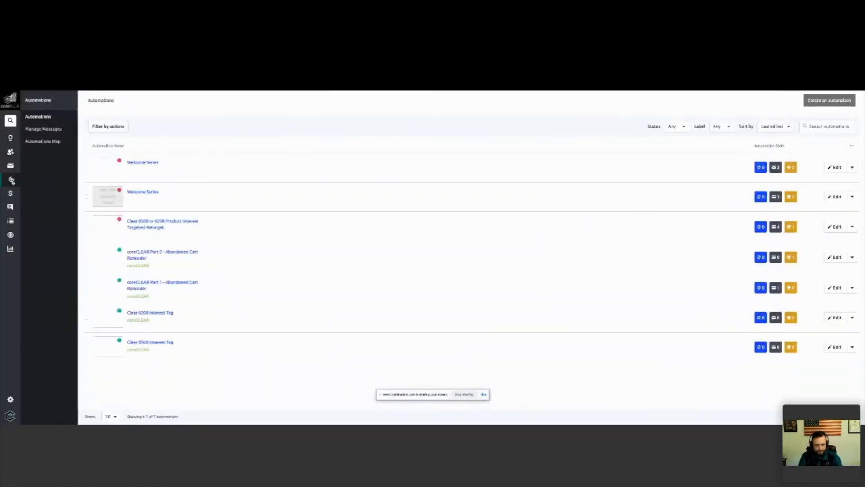
click(156, 224)
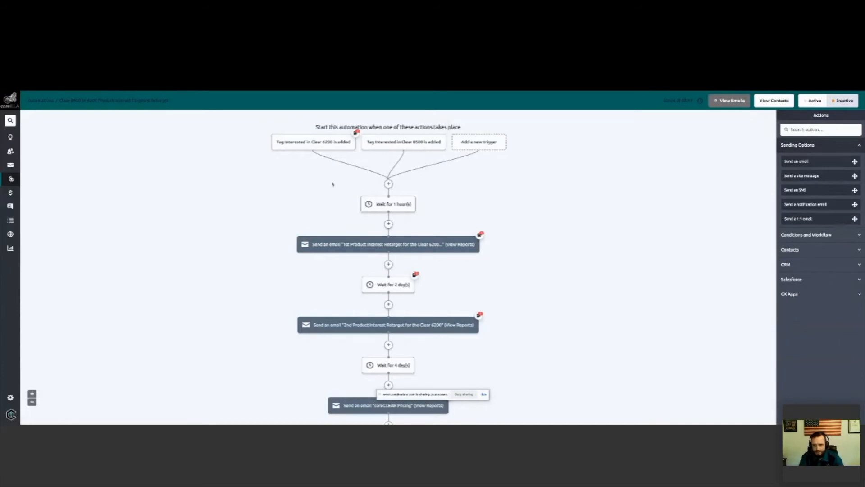
Step: Examine the retarget automation's wait periods and email previews, from the 1st Product Interest Retarget email down to the Purchased Product goal
scroll(333, 184, down, 1)
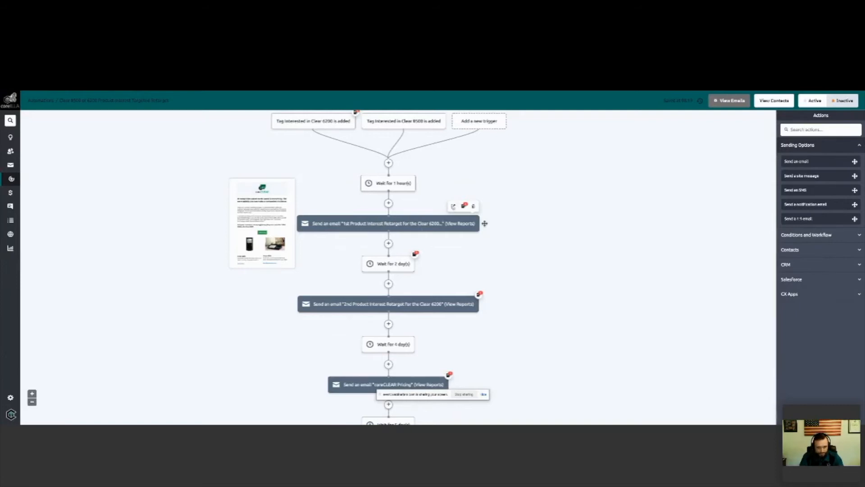
click(454, 206)
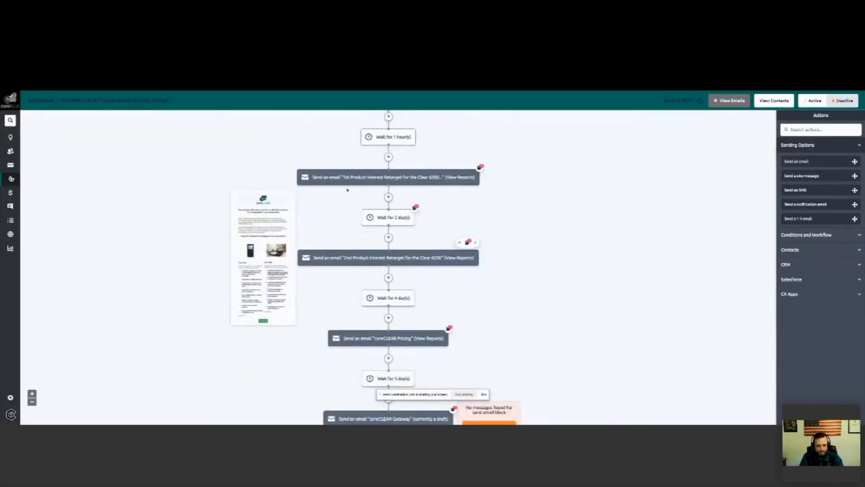
mouse_move(385, 179)
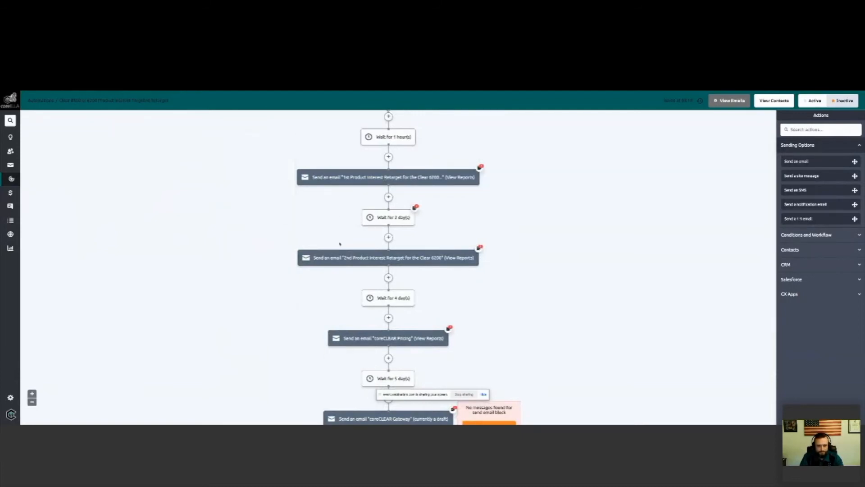
mouse_move(484, 258)
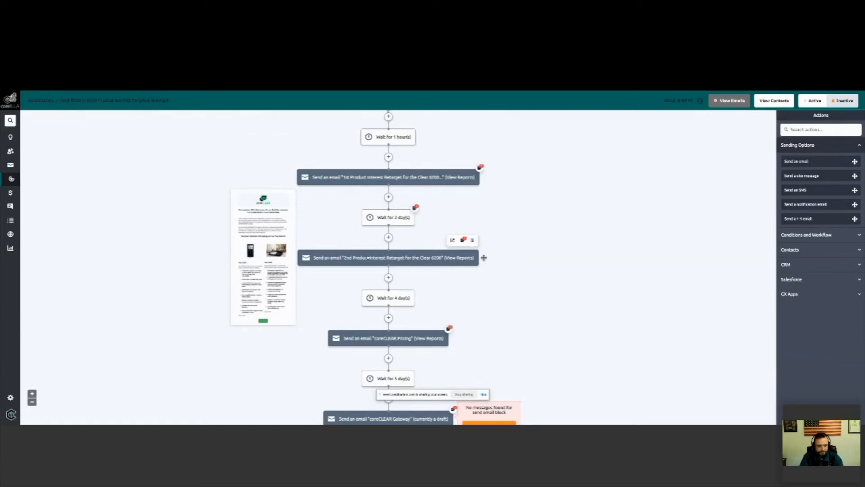
scroll(572, 263, down, 2)
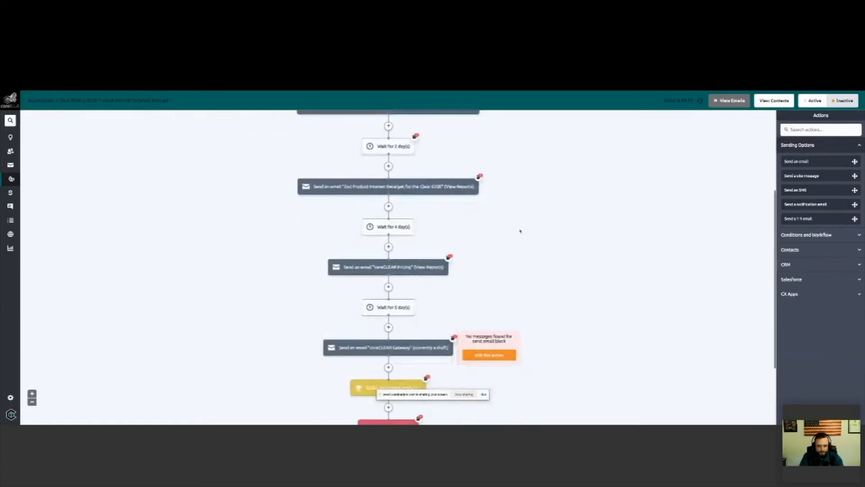
scroll(487, 222, down, 3)
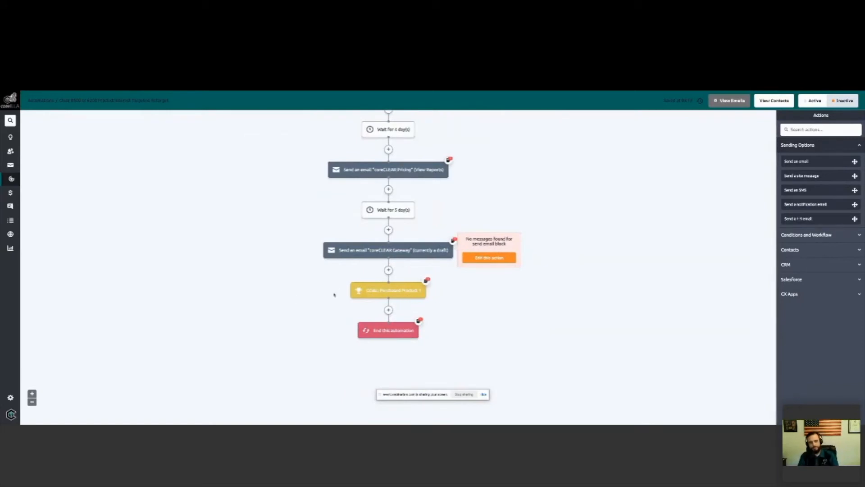
mouse_move(430, 291)
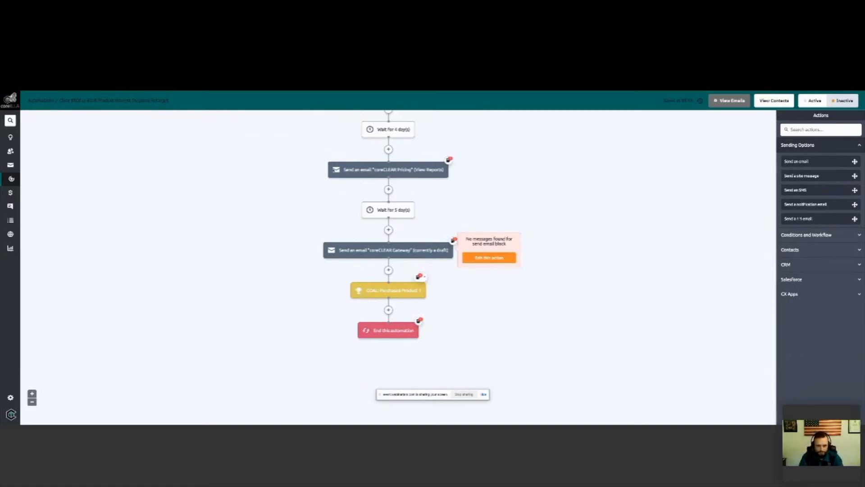
Step: Review the retarget flow again from its first email, then check its purchase goal and the action that ends the automation
scroll(307, 179, up, 2)
scroll(308, 180, up, 2)
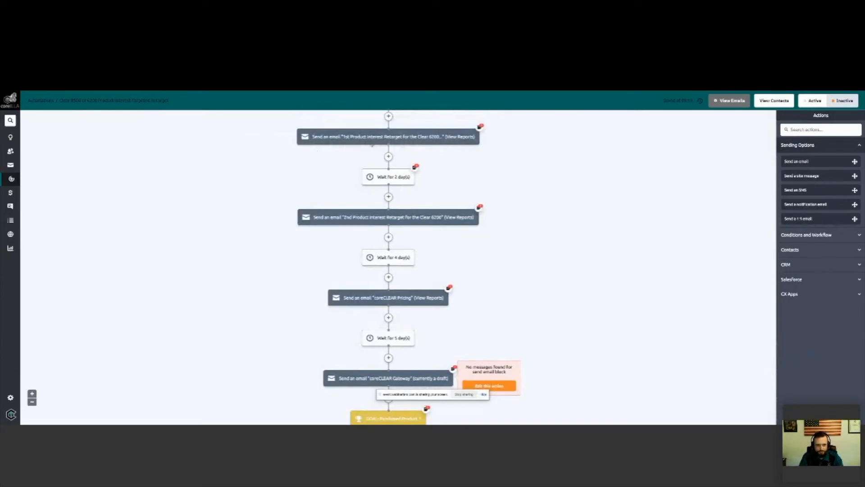
mouse_move(484, 137)
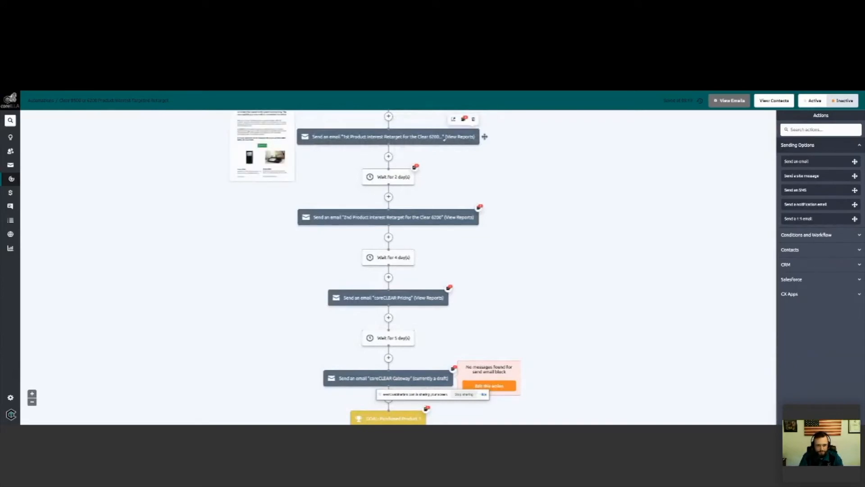
scroll(302, 176, up, 1)
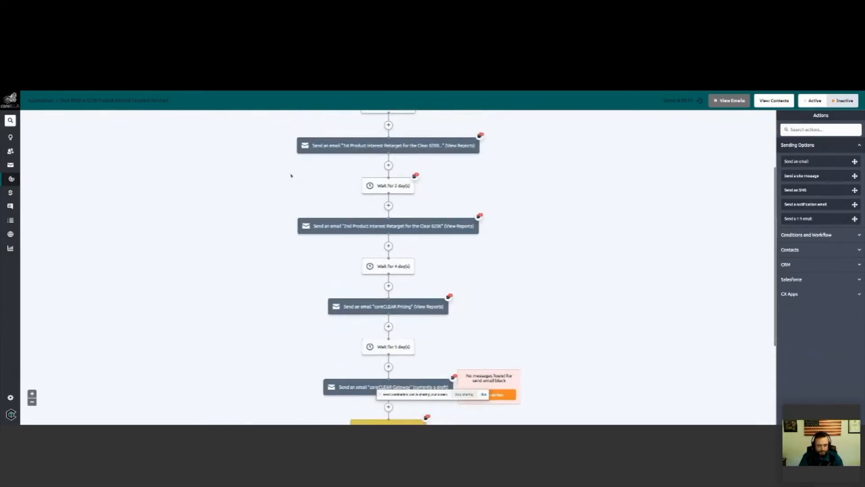
scroll(270, 185, down, 4)
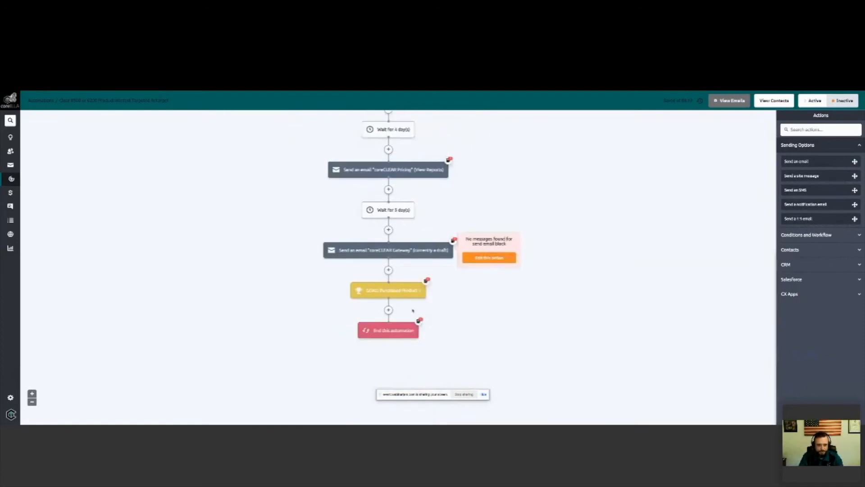
scroll(317, 148, up, 3)
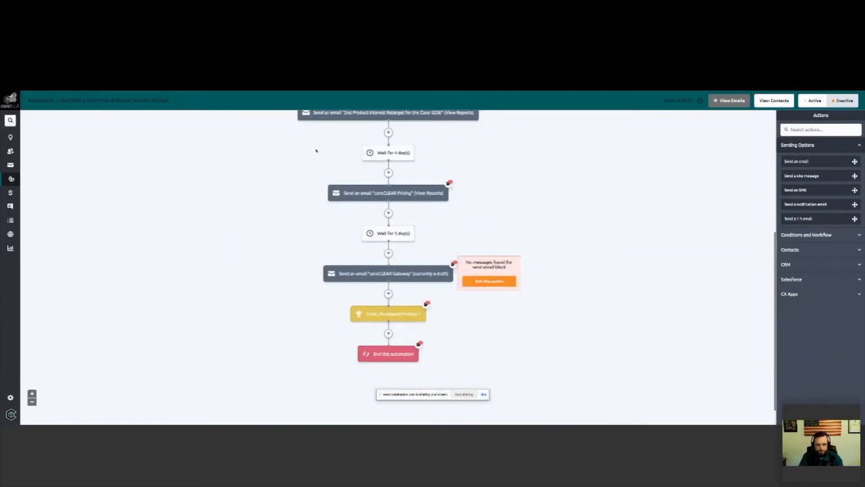
scroll(308, 226, down, 3)
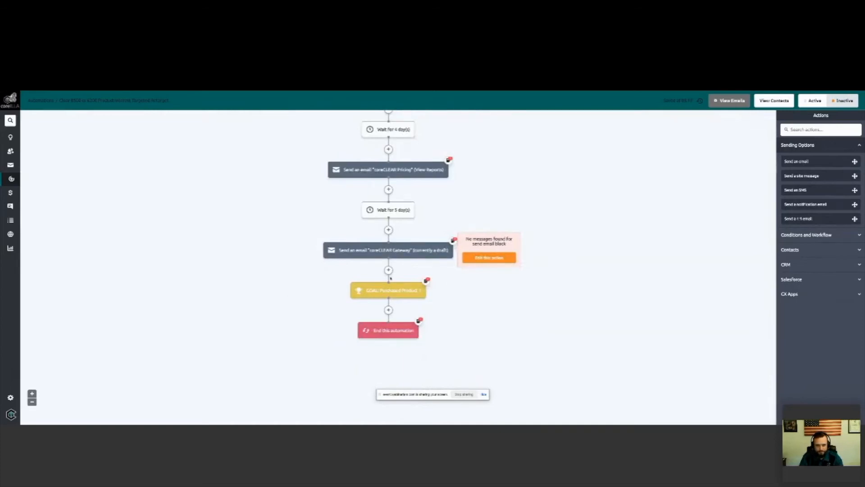
mouse_move(401, 293)
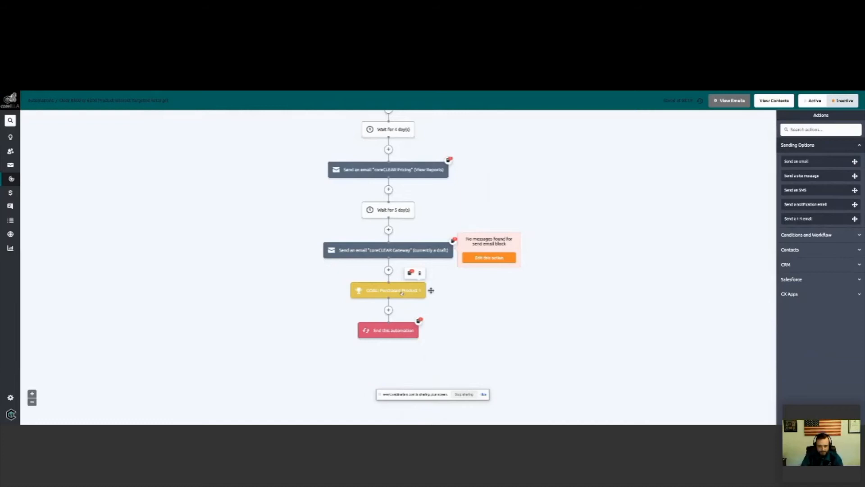
mouse_move(402, 332)
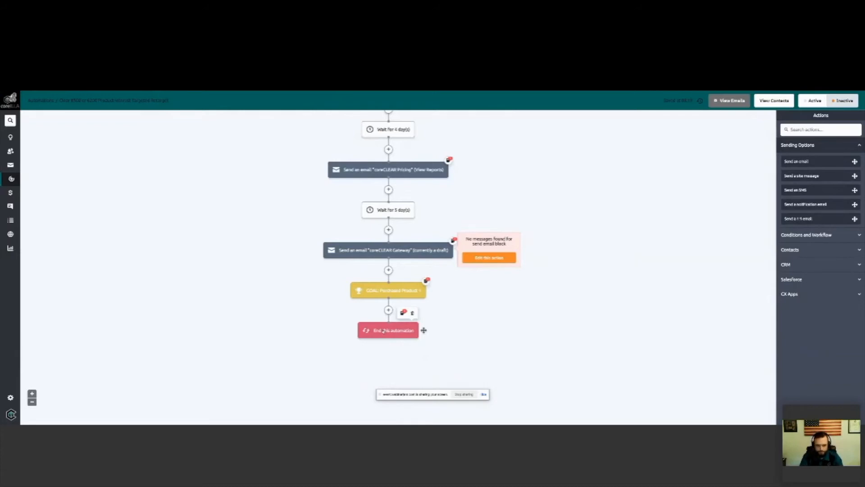
Step: Leave the automation and look over the coreILLA deals pipeline, the Conversations page and the contact lists
click(12, 178)
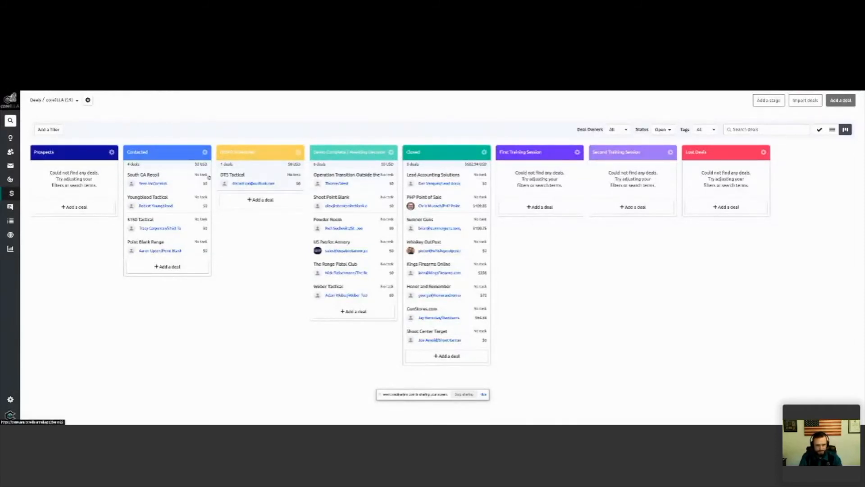
drag(161, 181, 91, 177)
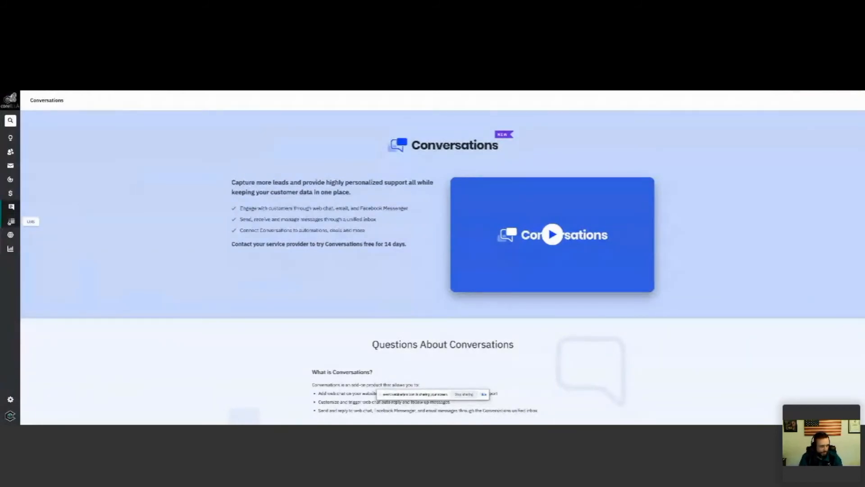
click(11, 222)
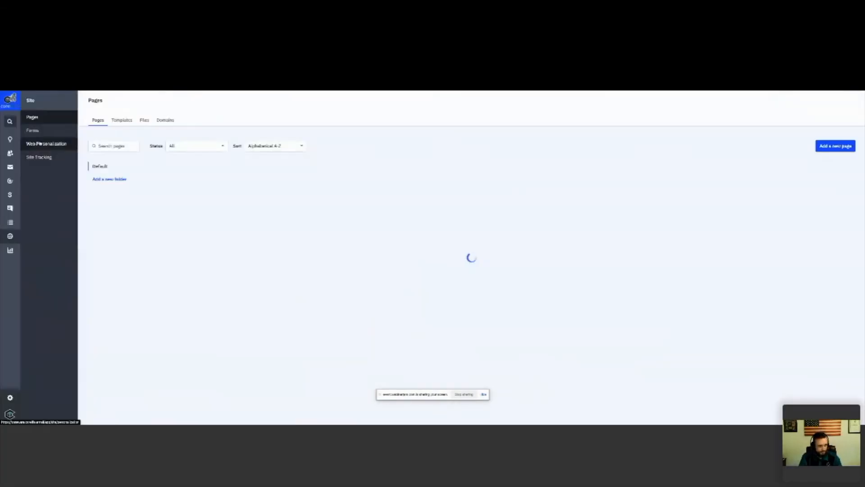
Step: Show the site's landing pages and open the coreCLEAR form Submission Thank You Page
click(32, 117)
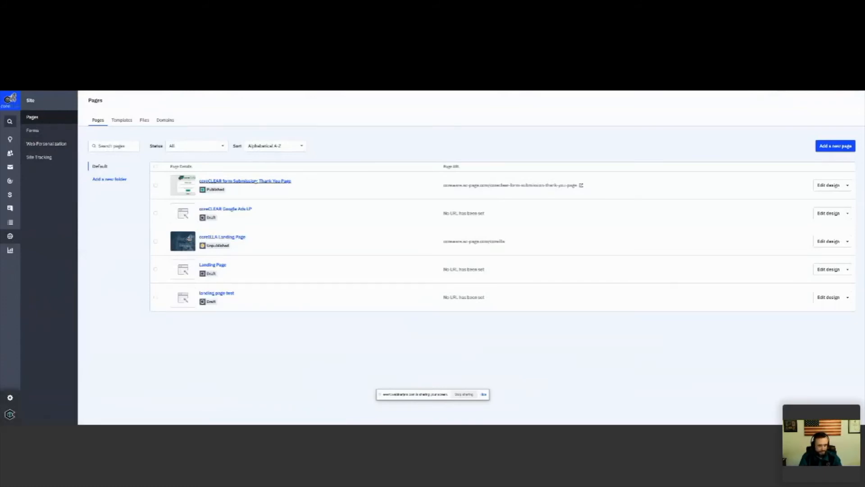
click(250, 181)
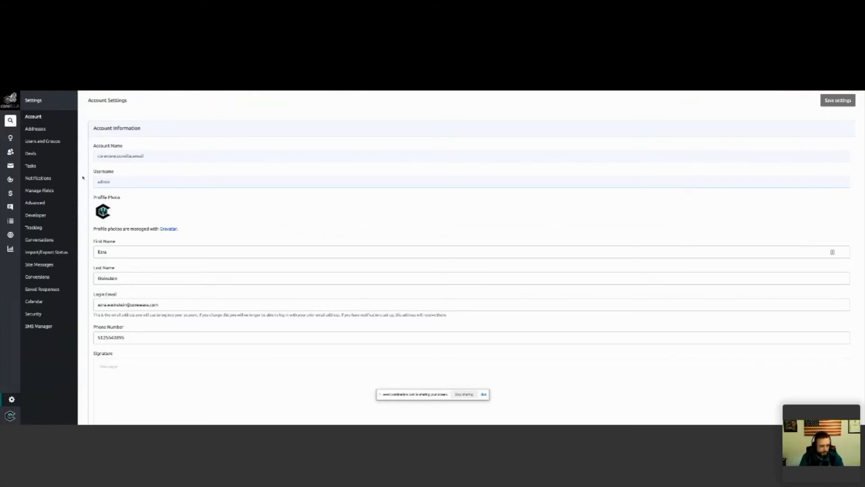
Step: Examine the account settings and open the list of account users
scroll(83, 178, down, 1)
scroll(83, 178, down, 1)
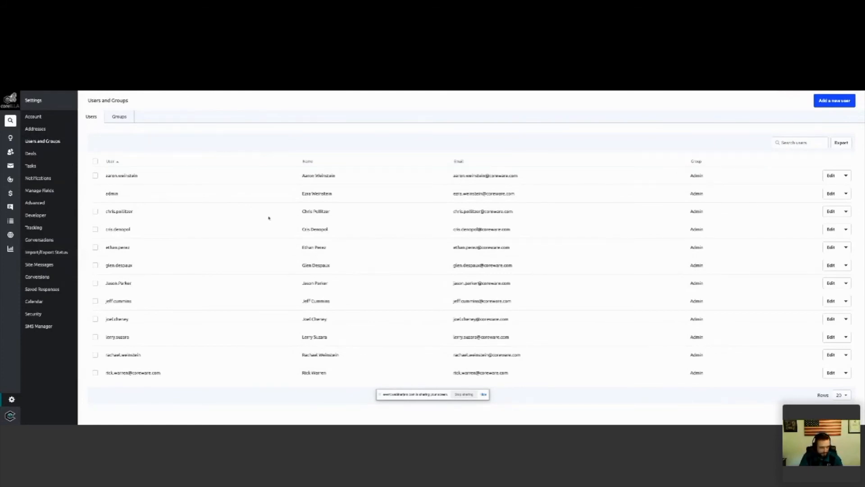
Step: Examine the new user form, close it without adding a user, and open the list of user groups
click(835, 100)
click(379, 147)
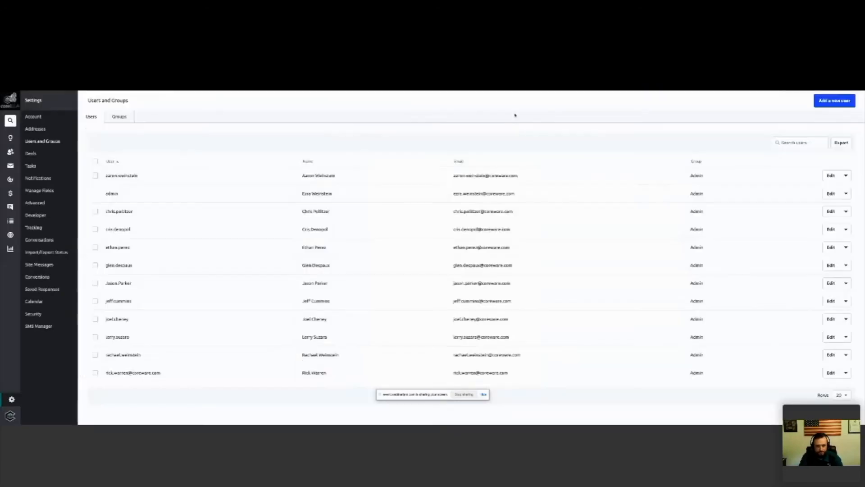
click(517, 114)
click(113, 117)
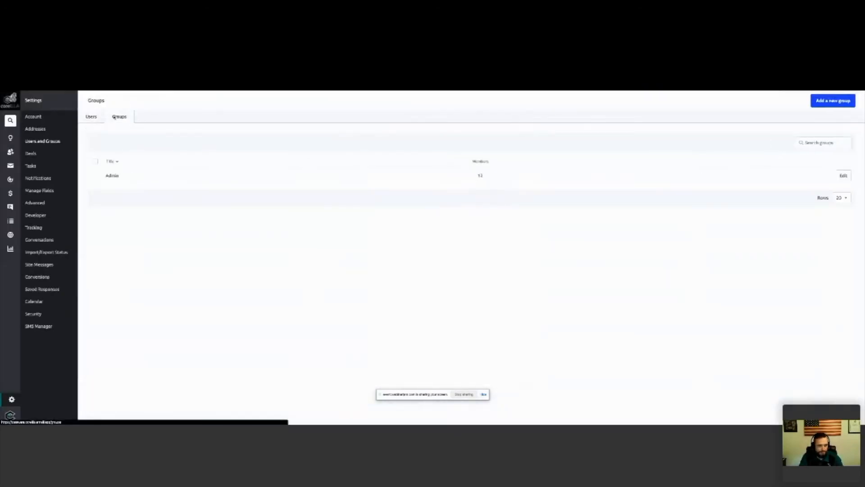